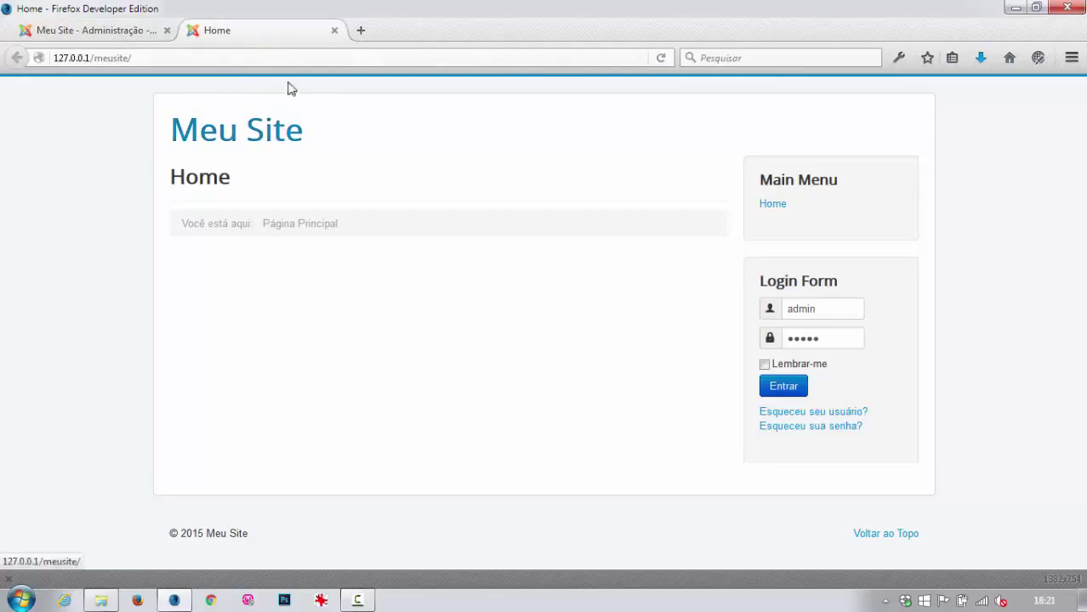
Step: Switch from the public site to its administration area and open the Configuração Global page
left_click(114, 34)
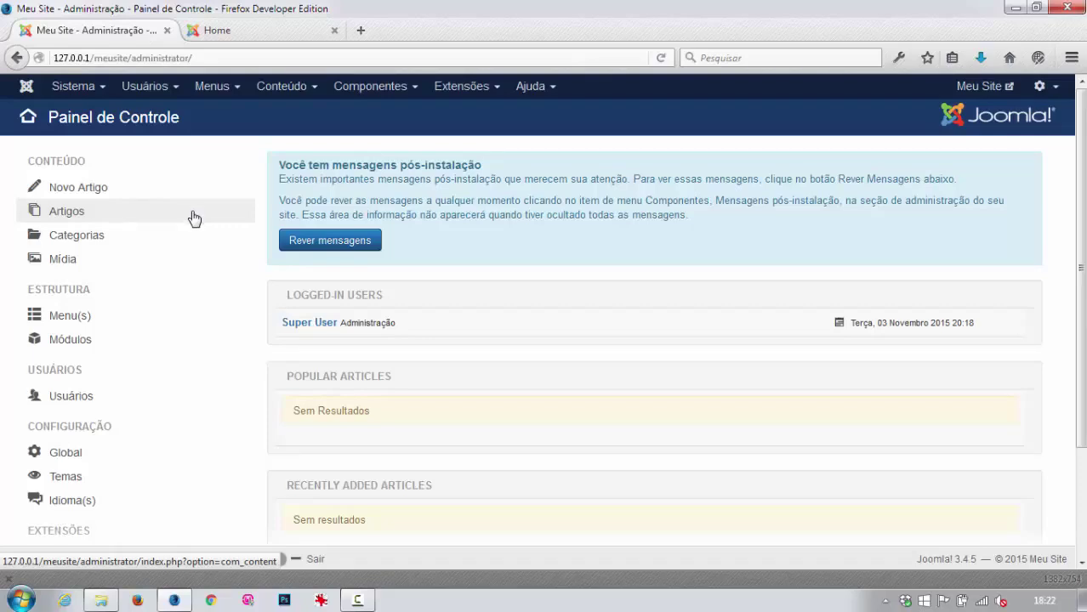
left_click(98, 88)
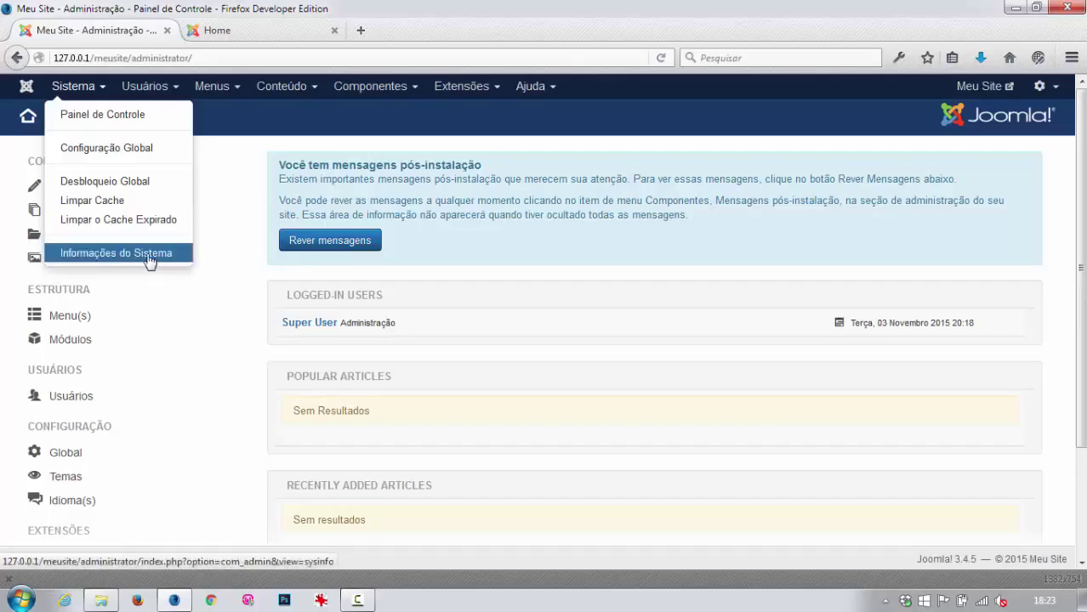
left_click(104, 149)
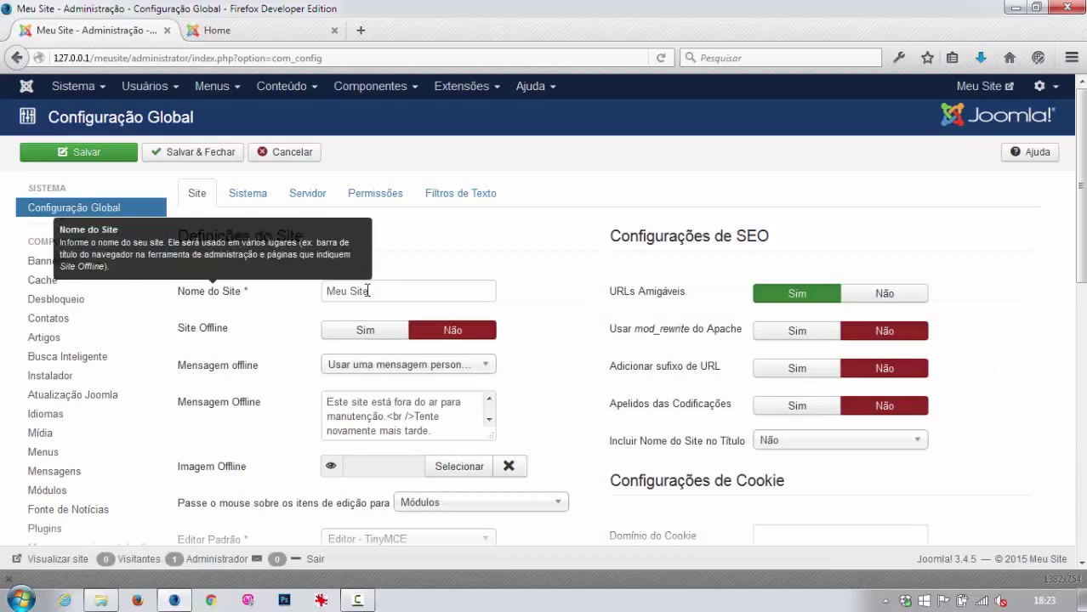
Step: Examine the general site definitions and the editors available for Editor Padrão
left_click_drag(367, 291, 322, 290)
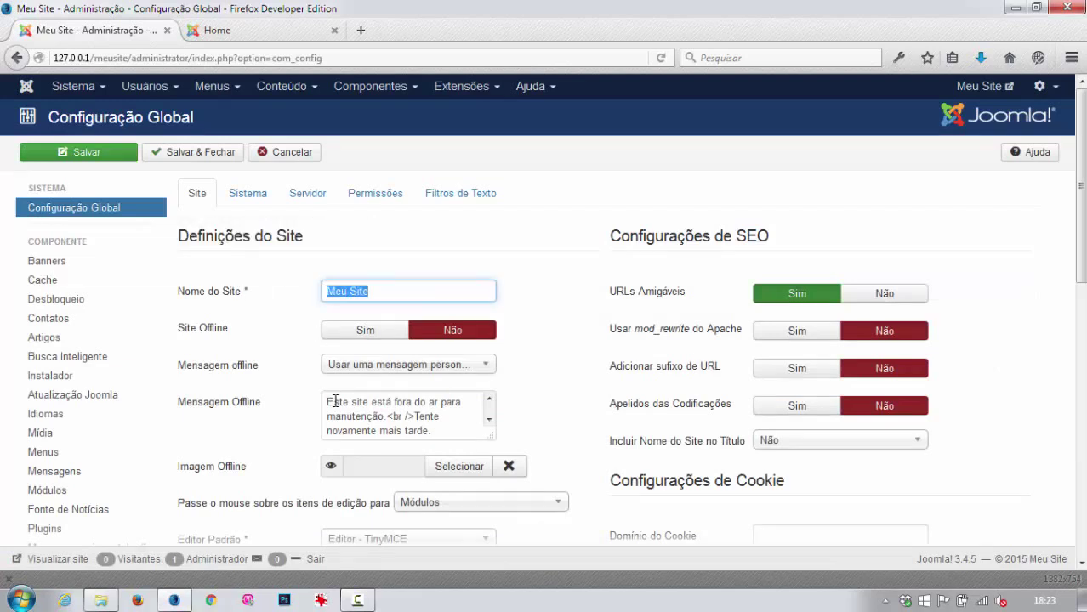
scroll(386, 380, "down", 1)
scroll(386, 380, "down", 5)
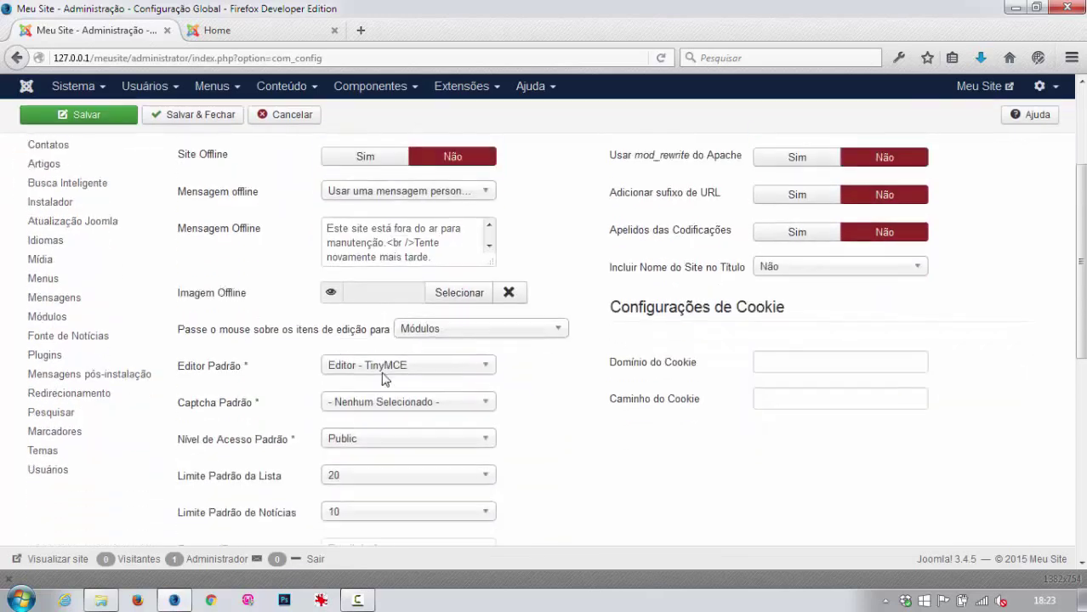
scroll(383, 380, "up", 5)
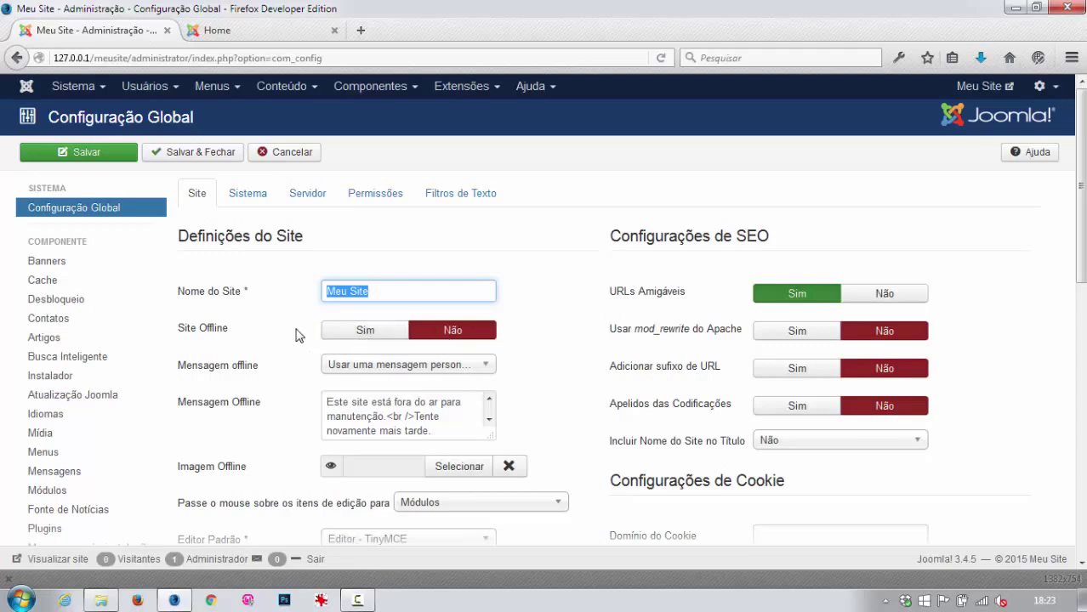
scroll(296, 335, "down", 5)
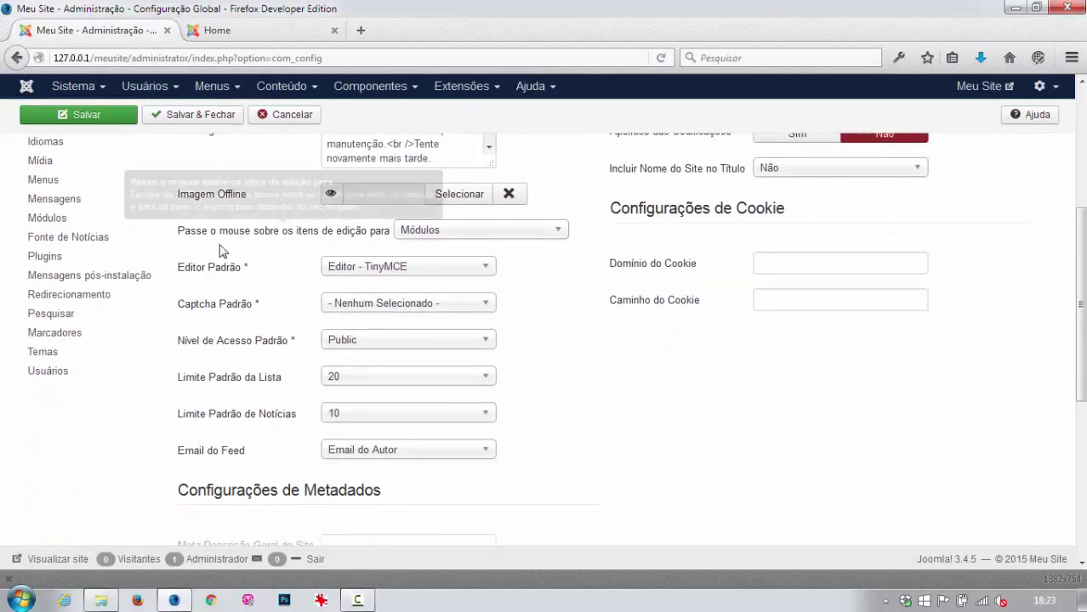
mouse_move(237, 270)
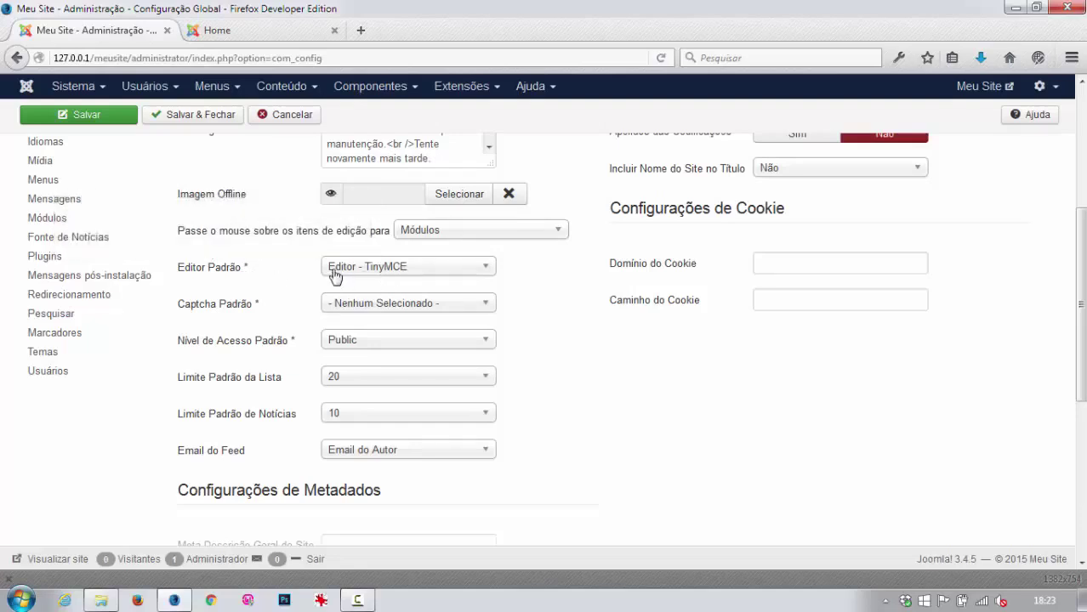
left_click(487, 268)
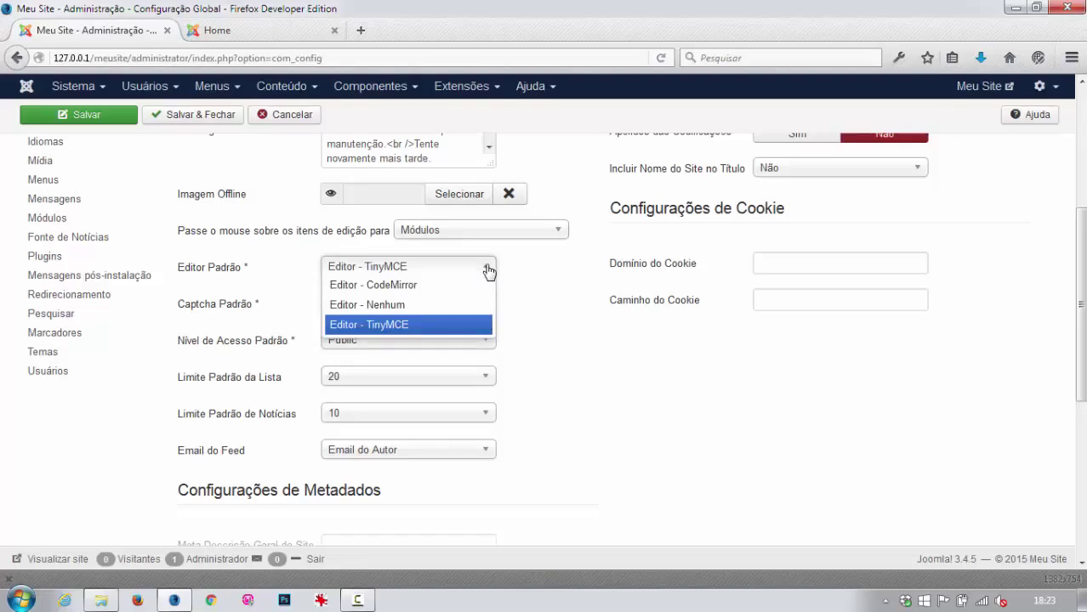
left_click(487, 269)
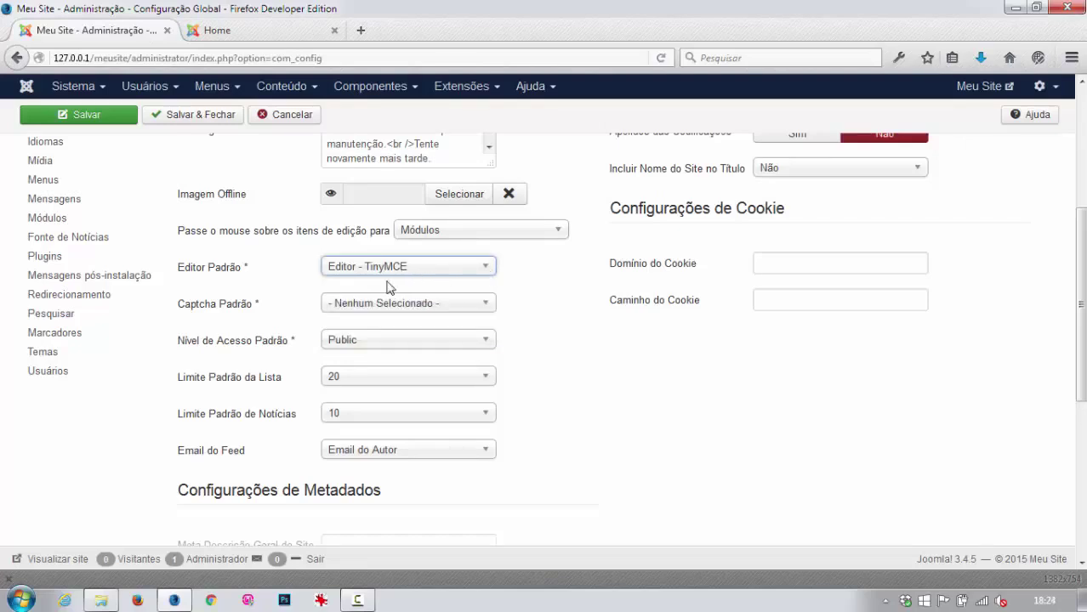
Step: Check the available choices for Captcha Padrão and look over the access level and limit settings below it
scroll(248, 325, "down", 2)
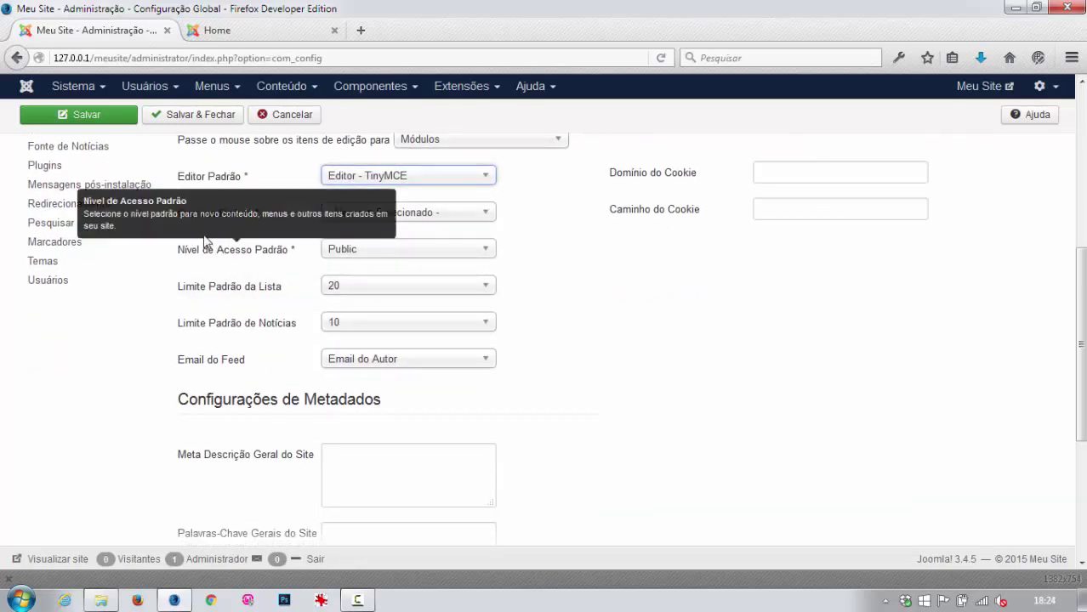
left_click(392, 216)
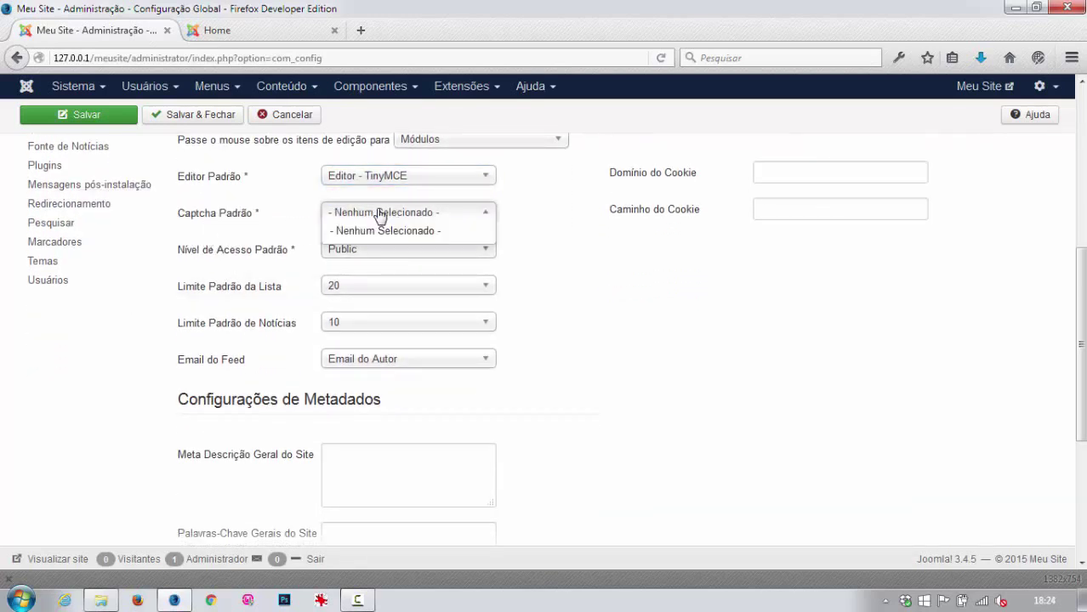
left_click(381, 214)
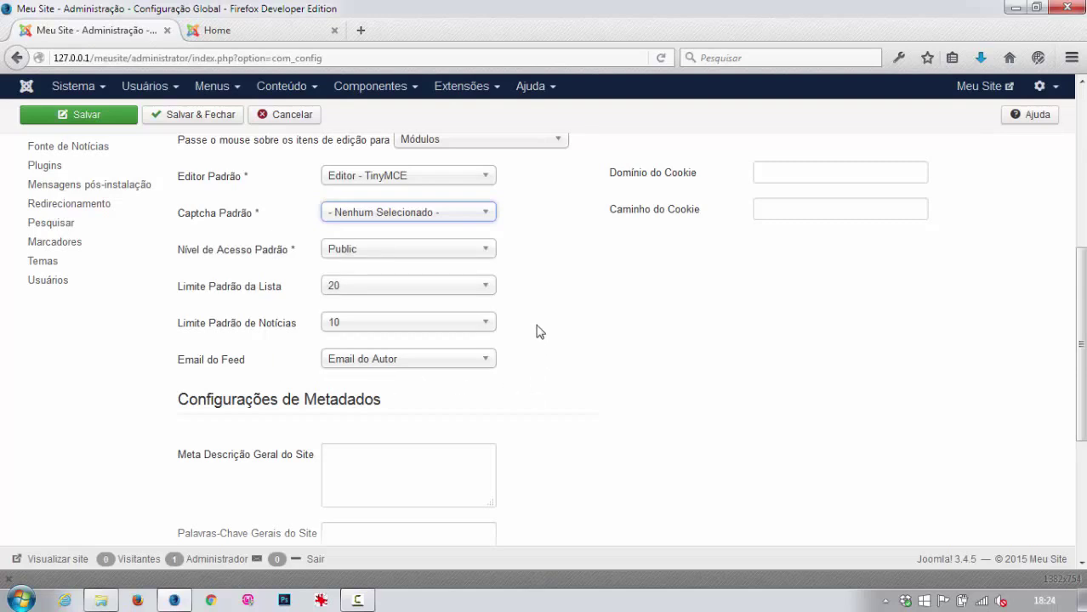
scroll(536, 332, "down", 2)
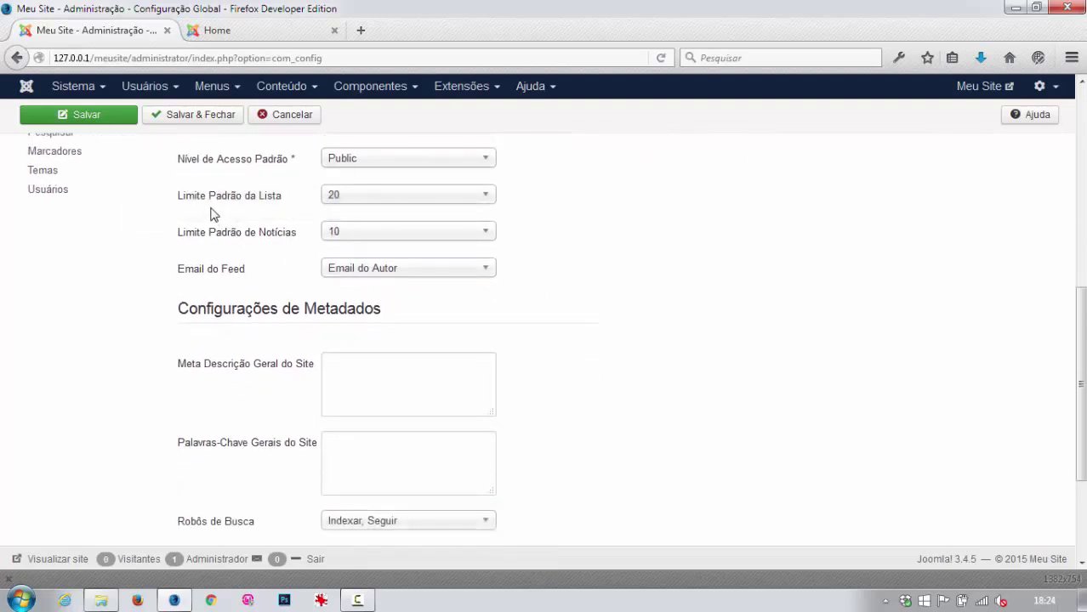
scroll(283, 261, "up", 2)
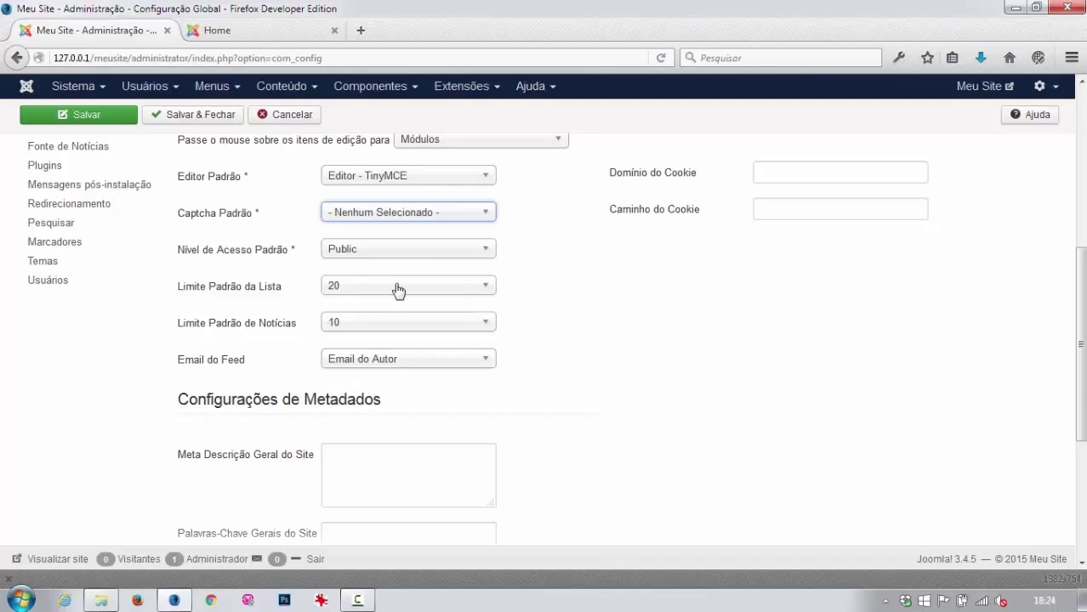
Step: Check the available values for Limite Padrão da Lista and Limite Padrão de Notícias
left_click(483, 291)
left_click(484, 293)
left_click(484, 292)
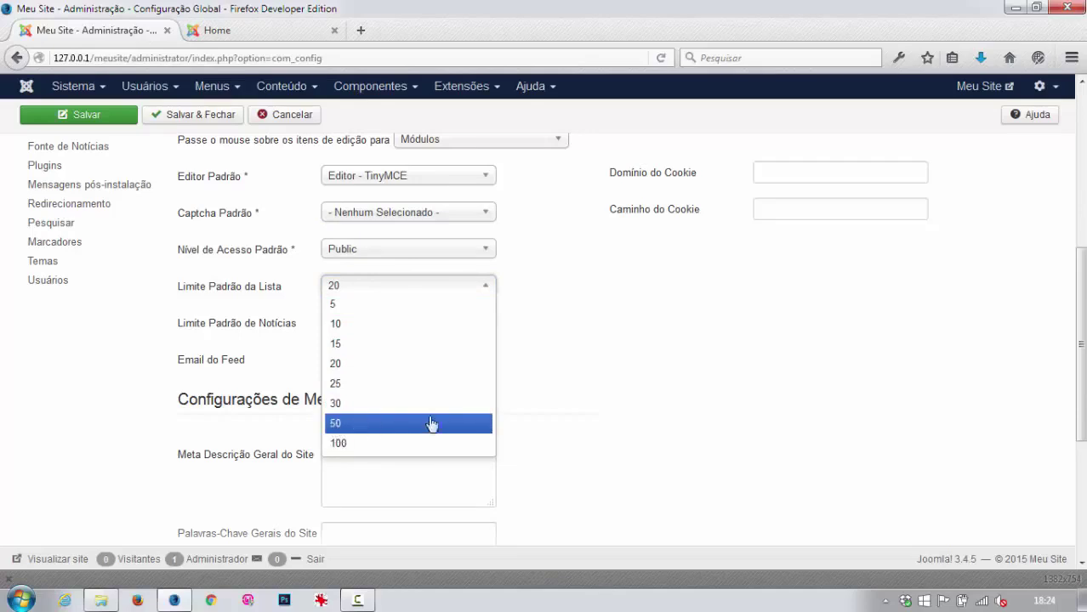
left_click(551, 326)
mouse_move(213, 332)
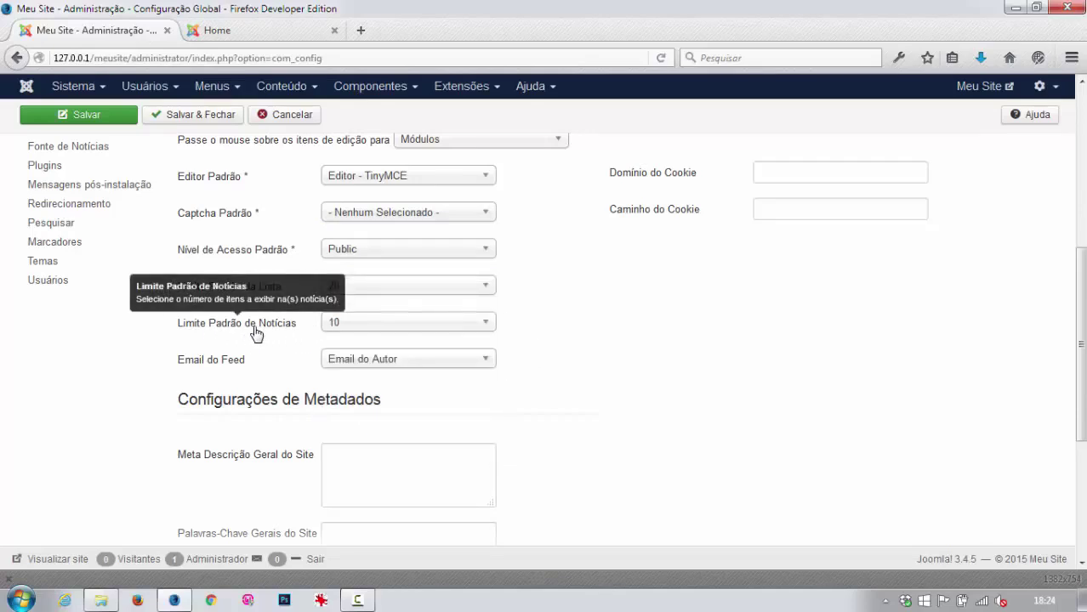
left_click(461, 330)
left_click(461, 328)
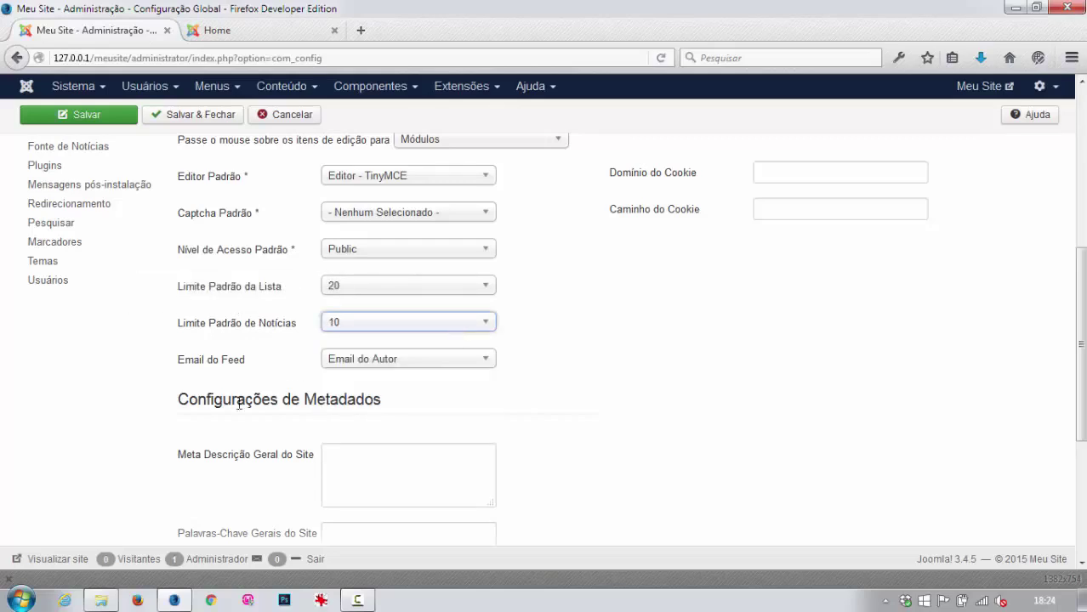
Step: Review the site's metadata settings, from the general meta description down to the Joomla version display option
scroll(335, 282, "down", 2)
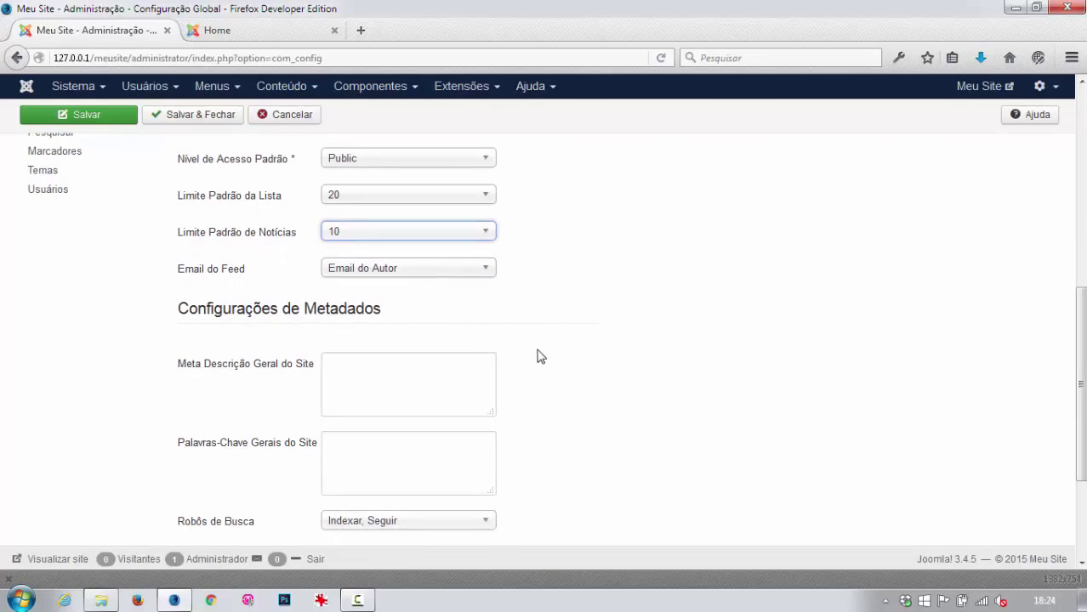
scroll(356, 347, "down", 2)
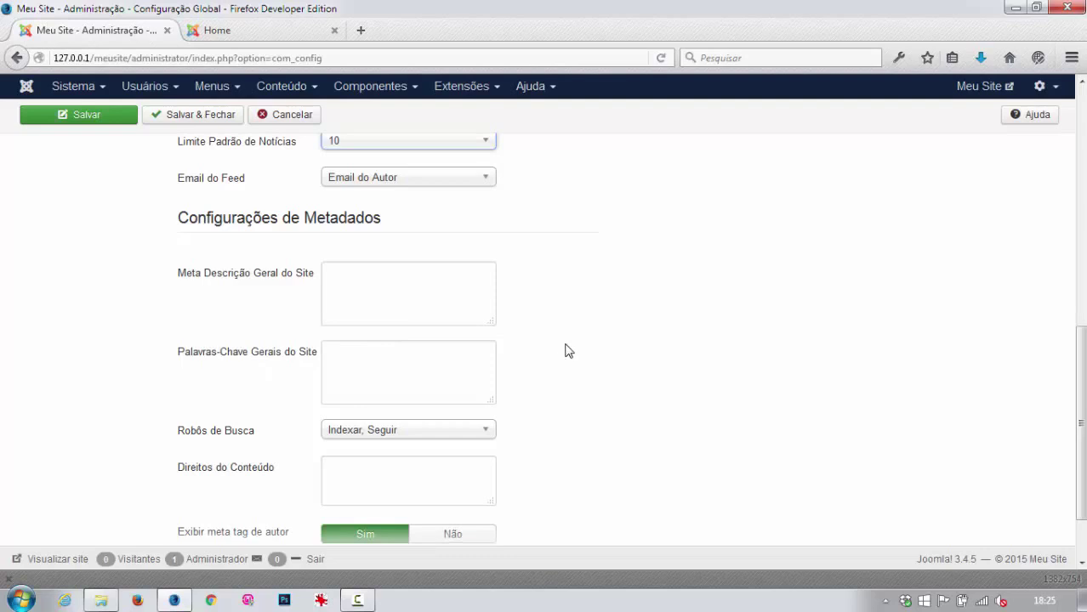
scroll(568, 351, "down", 2)
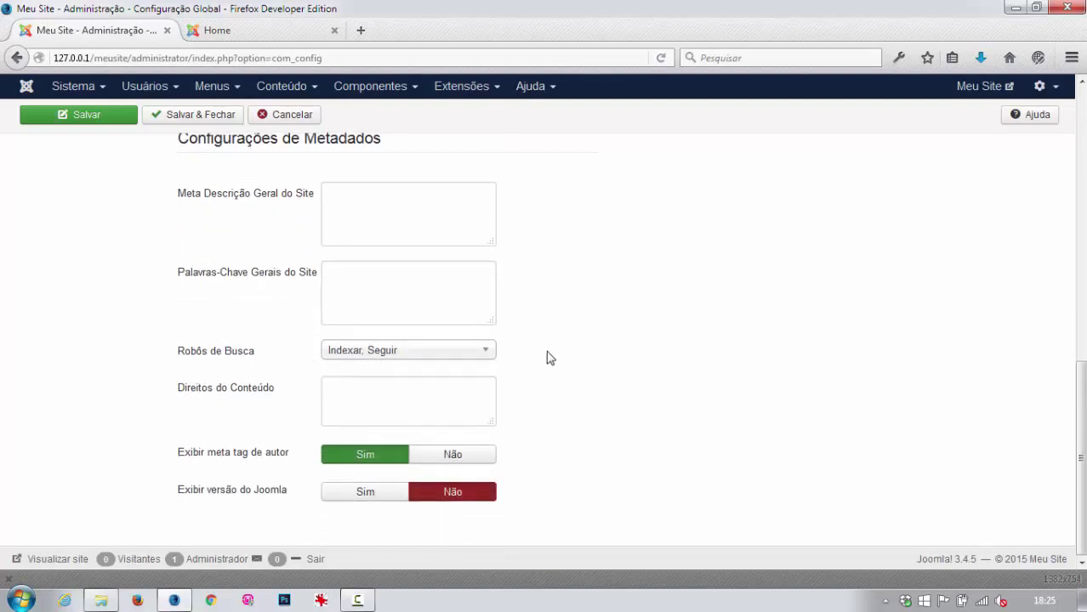
scroll(549, 357, "up", 15)
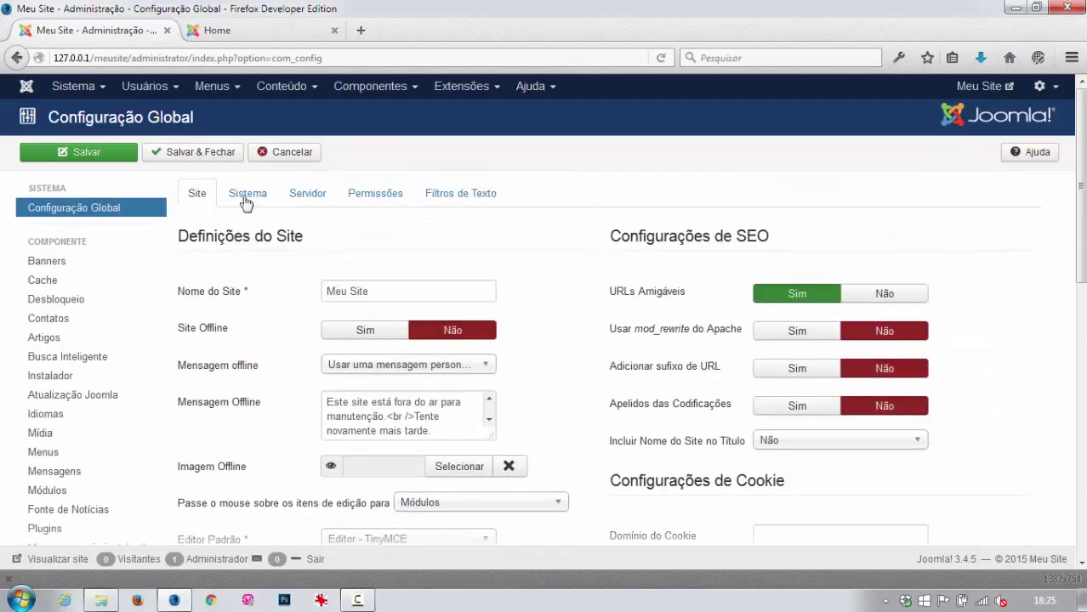
Step: In the Sistema settings, set the session time (Tempo da Sessão) to 30 minutes
left_click(247, 194)
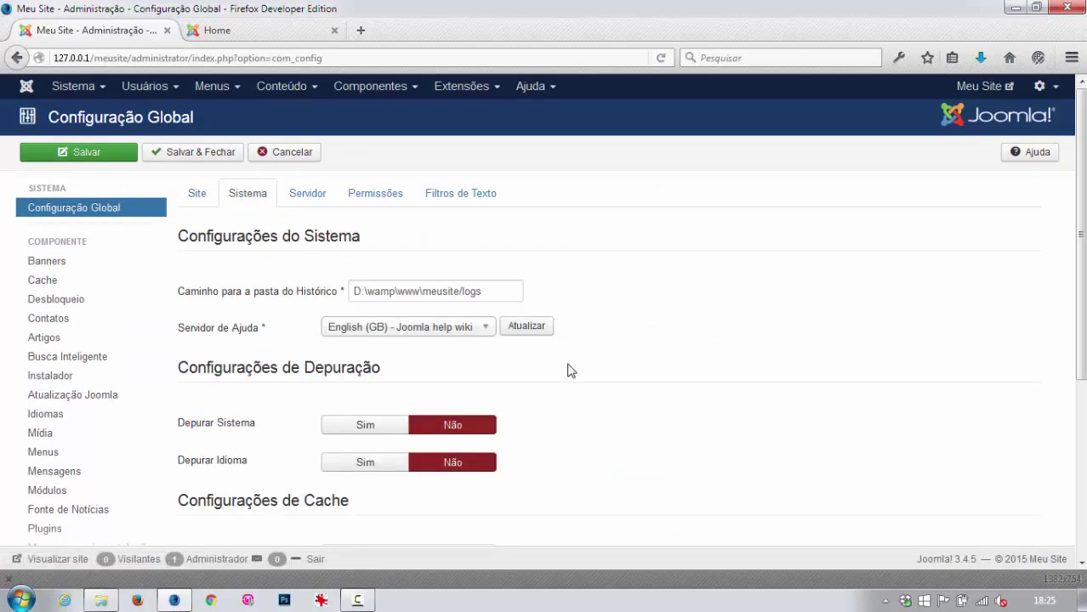
scroll(569, 369, "down", 5)
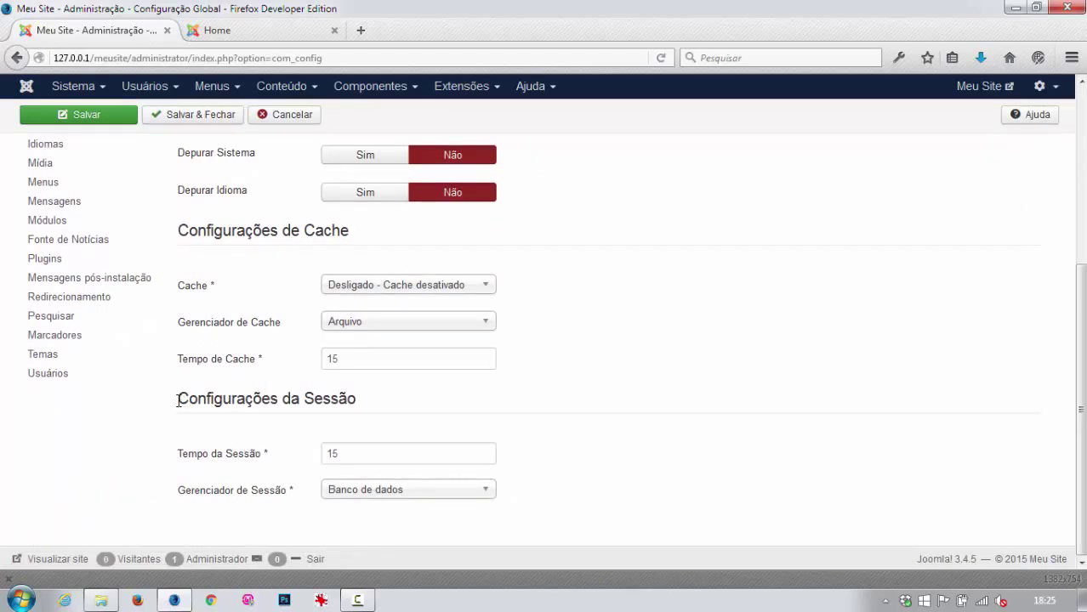
mouse_move(188, 397)
left_mouse_down()
mouse_move(267, 399)
mouse_move(169, 402)
left_mouse_up()
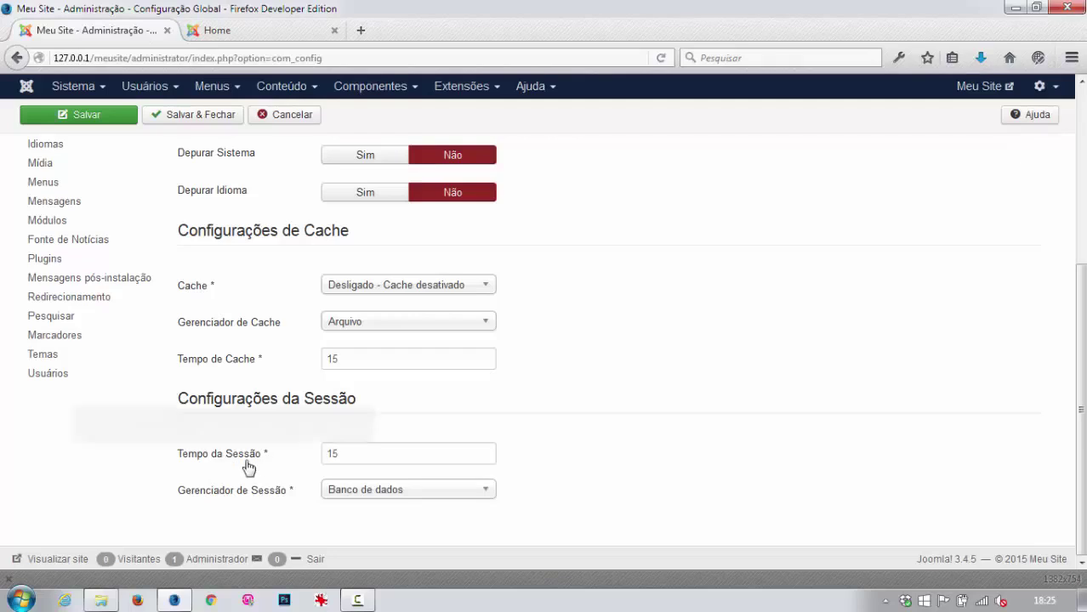
mouse_move(244, 461)
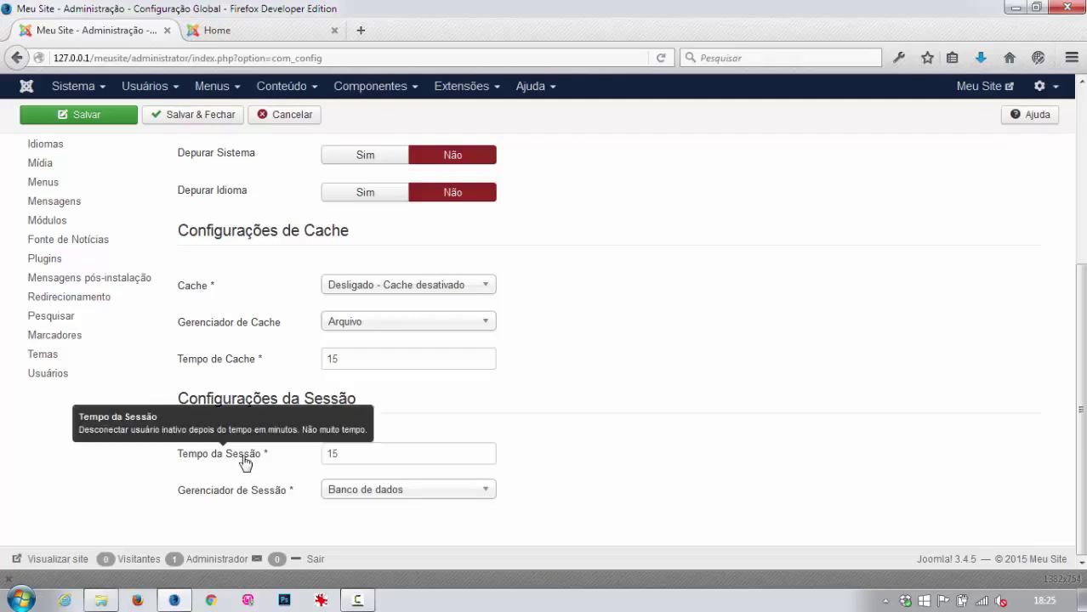
double_click(336, 453)
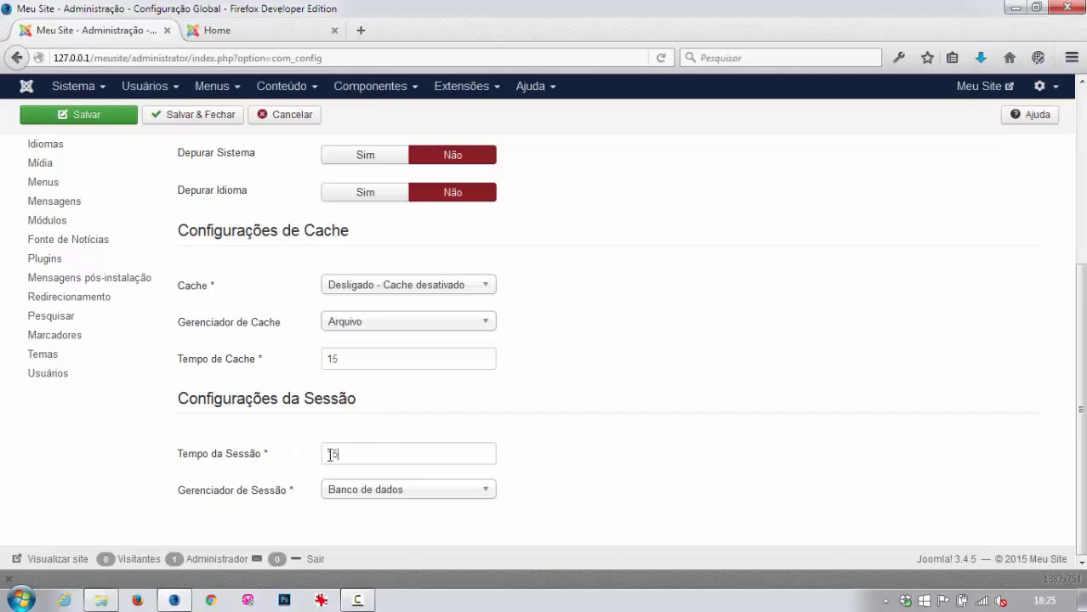
left_click(575, 323)
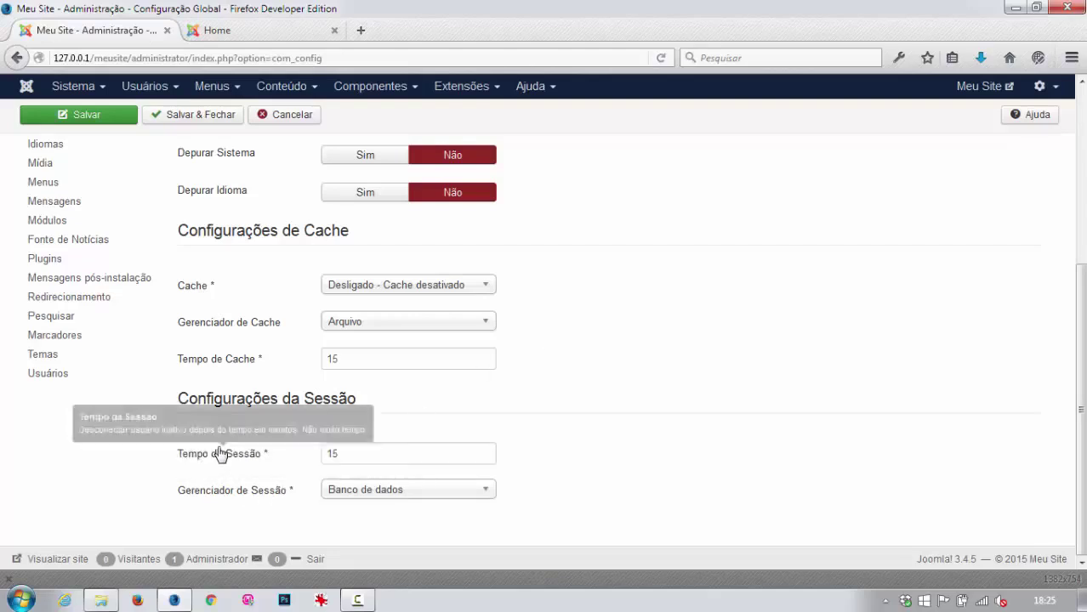
left_click(310, 451)
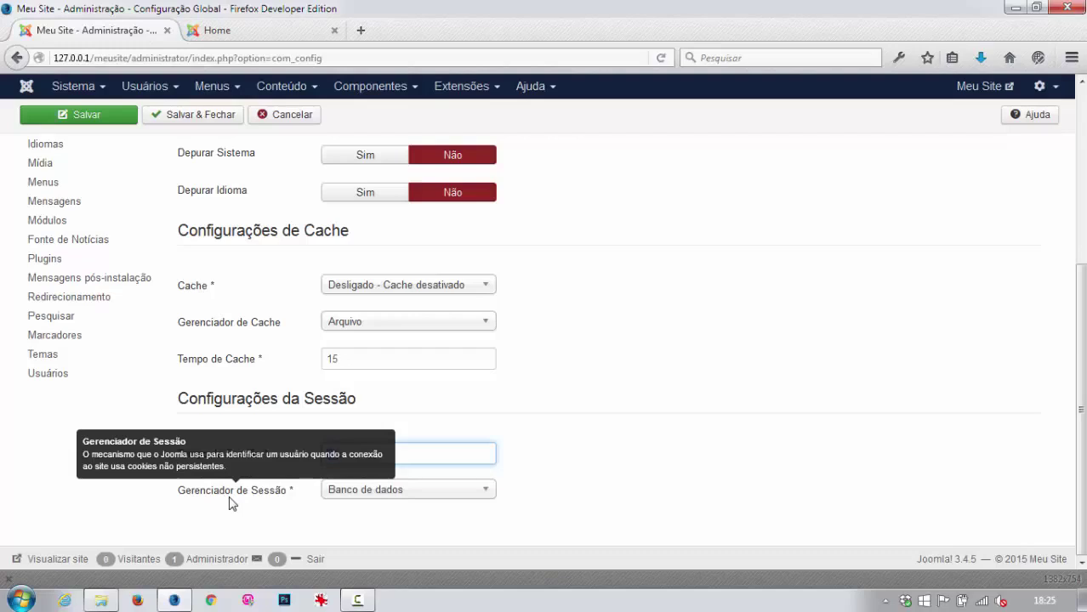
type("30")
left_click(569, 441)
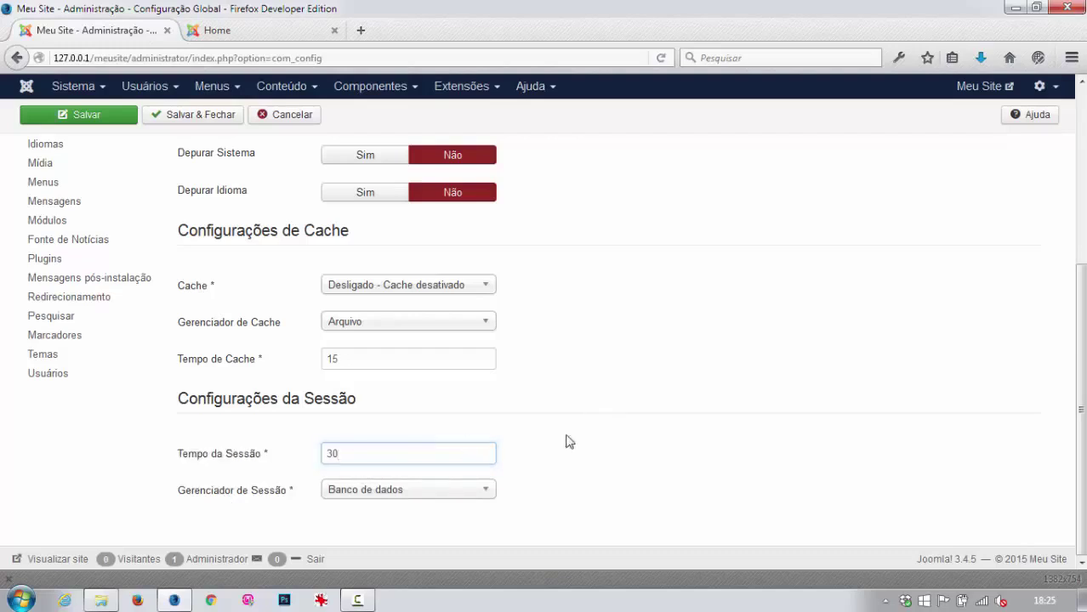
Step: In the Servidor settings, set the error reporting level (Relatório de Erros) to Nenhum
scroll(605, 433, "up", 4)
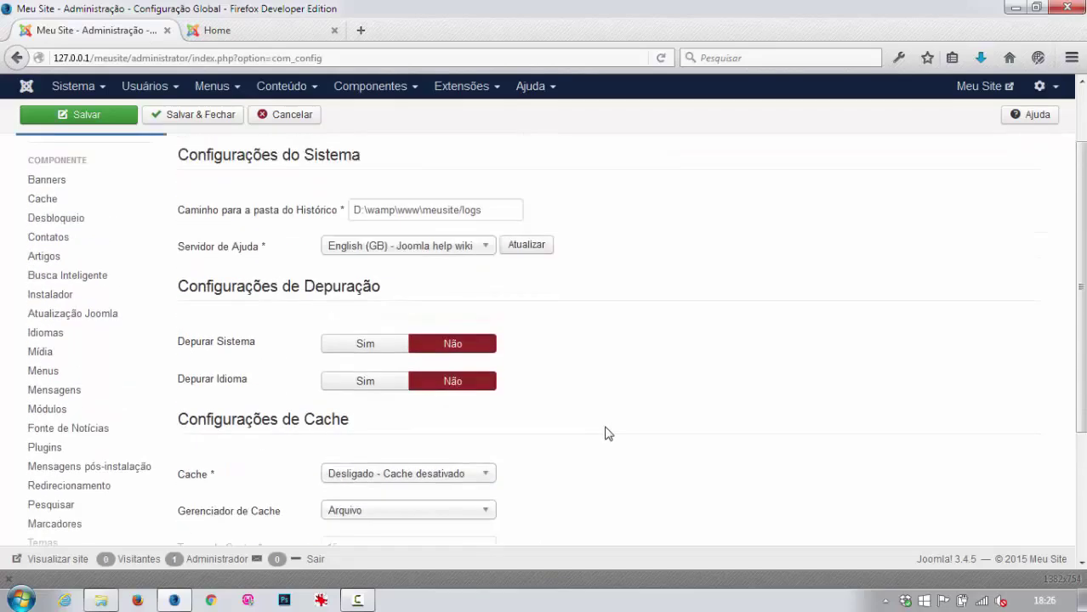
scroll(607, 434, "up", 1)
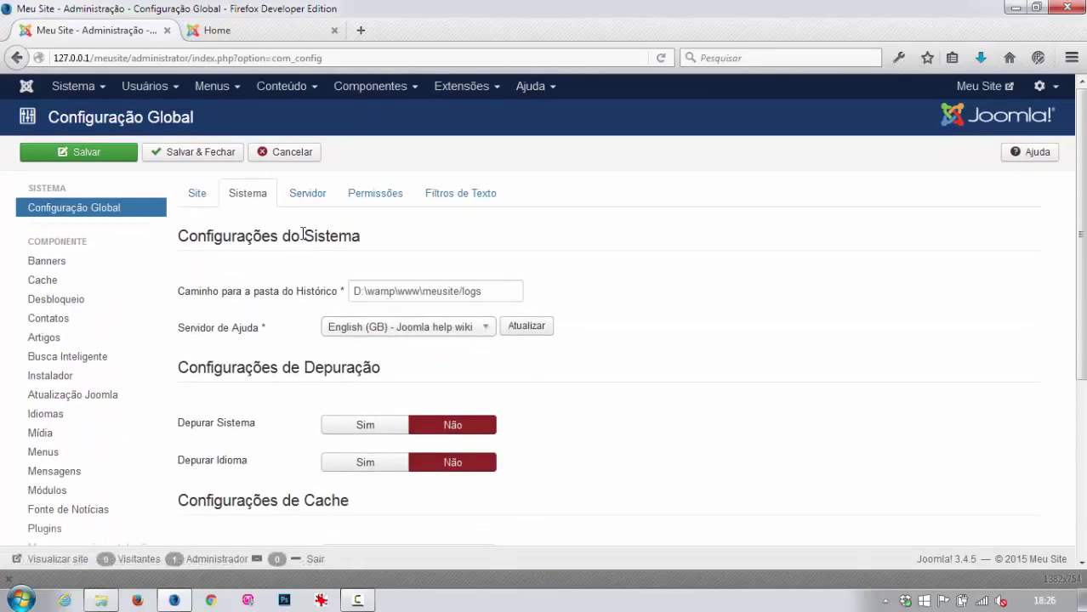
left_click(307, 196)
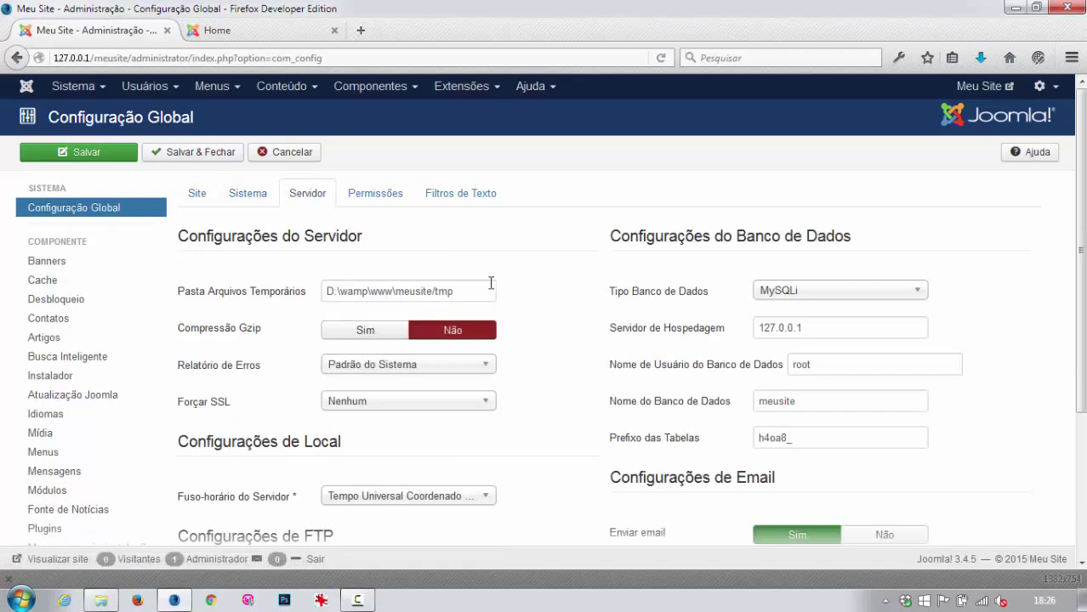
scroll(518, 344, "down", 2)
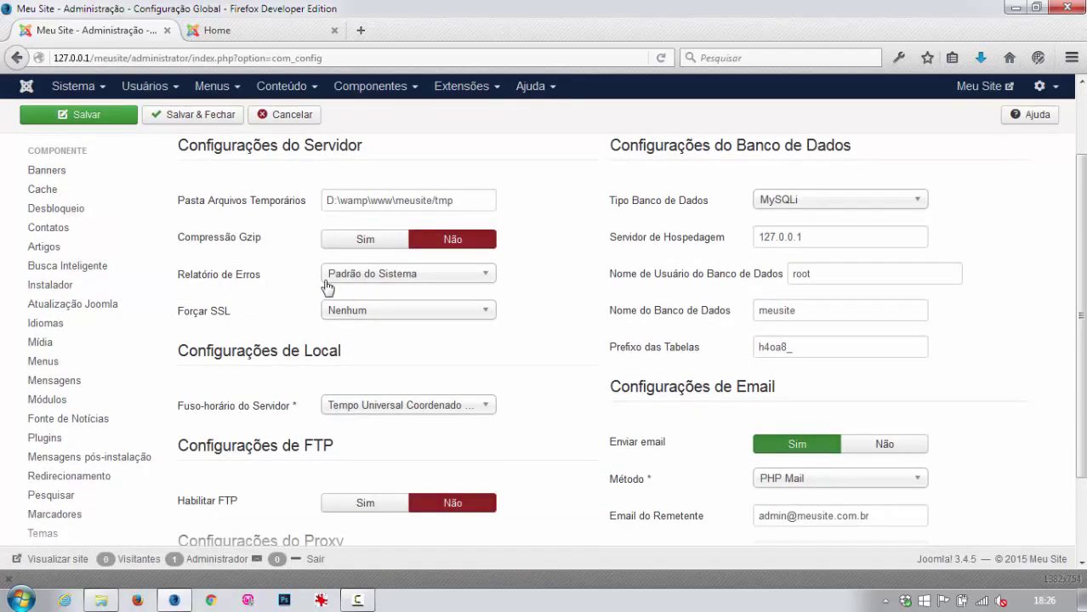
left_click(387, 279)
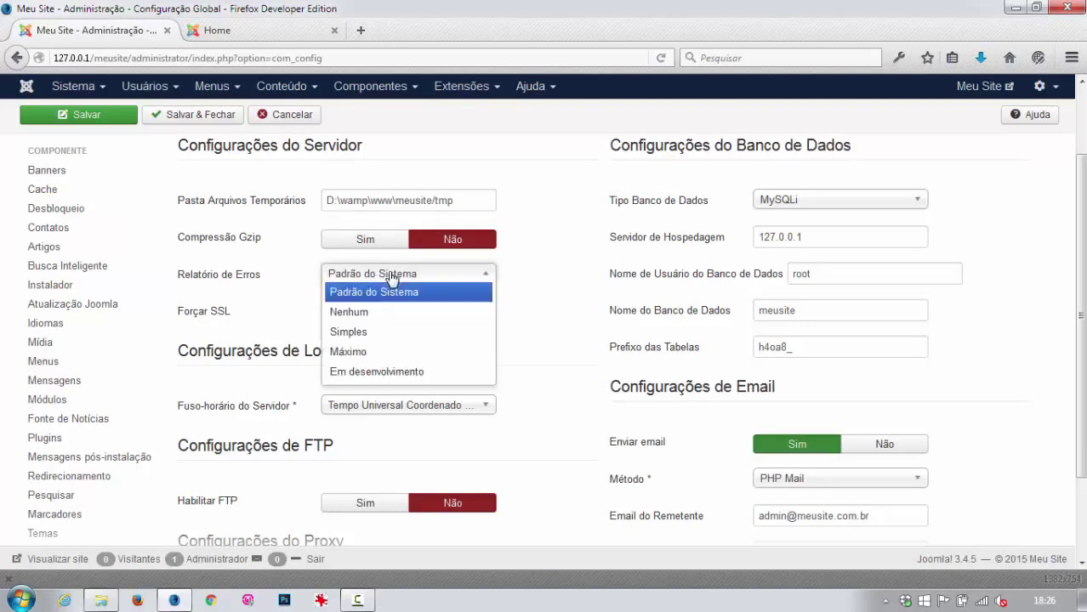
left_click(349, 312)
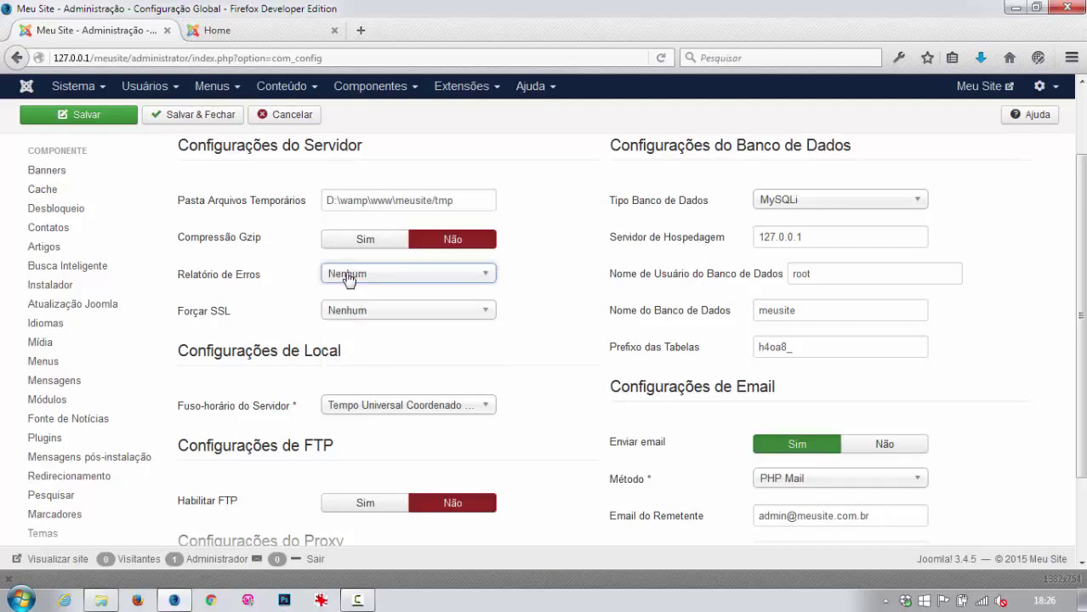
left_click(356, 278)
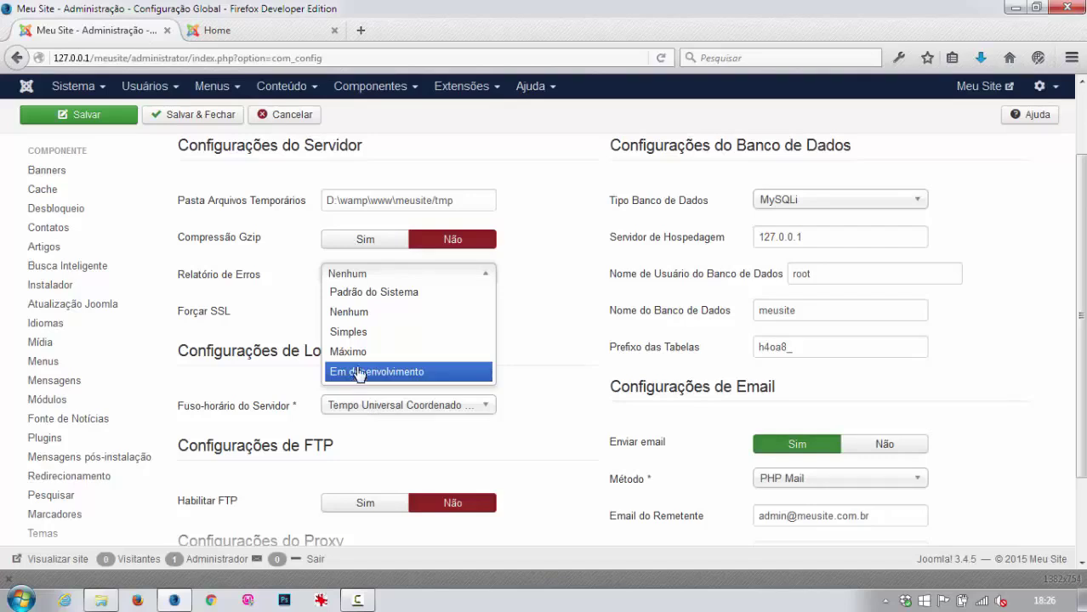
left_click(356, 313)
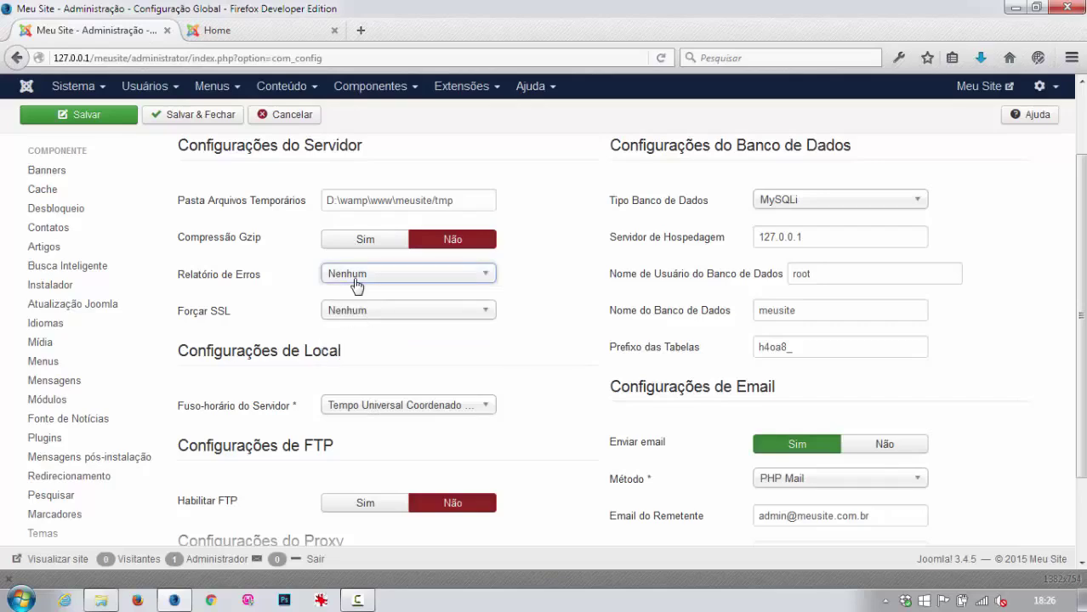
Step: Find "sao" among the server time zones and set Fuso-horário do Servidor to Sao Paulo
scroll(340, 353, "down", 1)
scroll(344, 355, "down", 1)
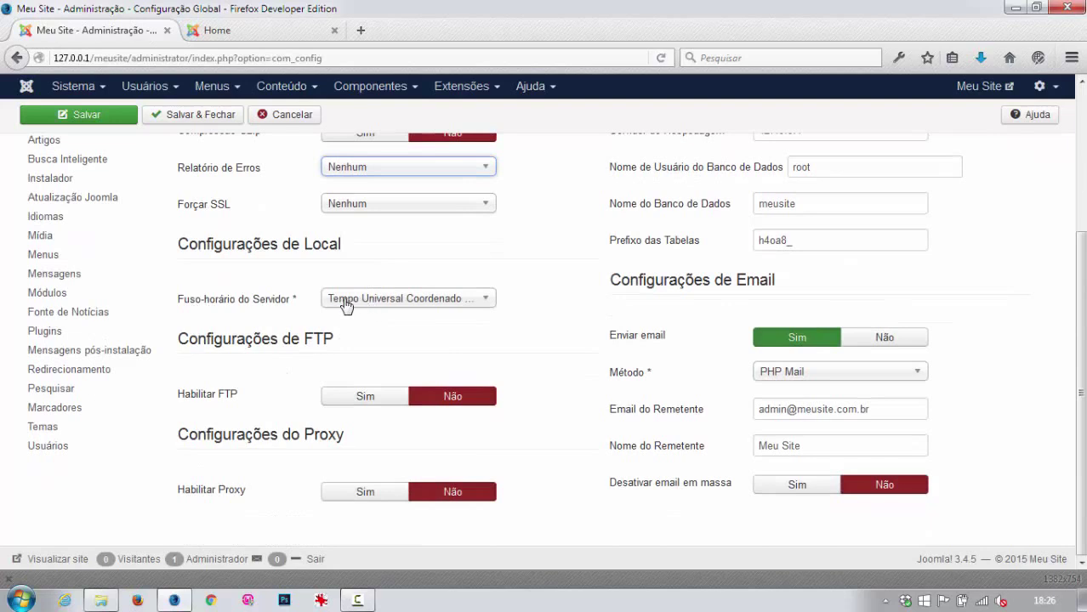
left_click(404, 303)
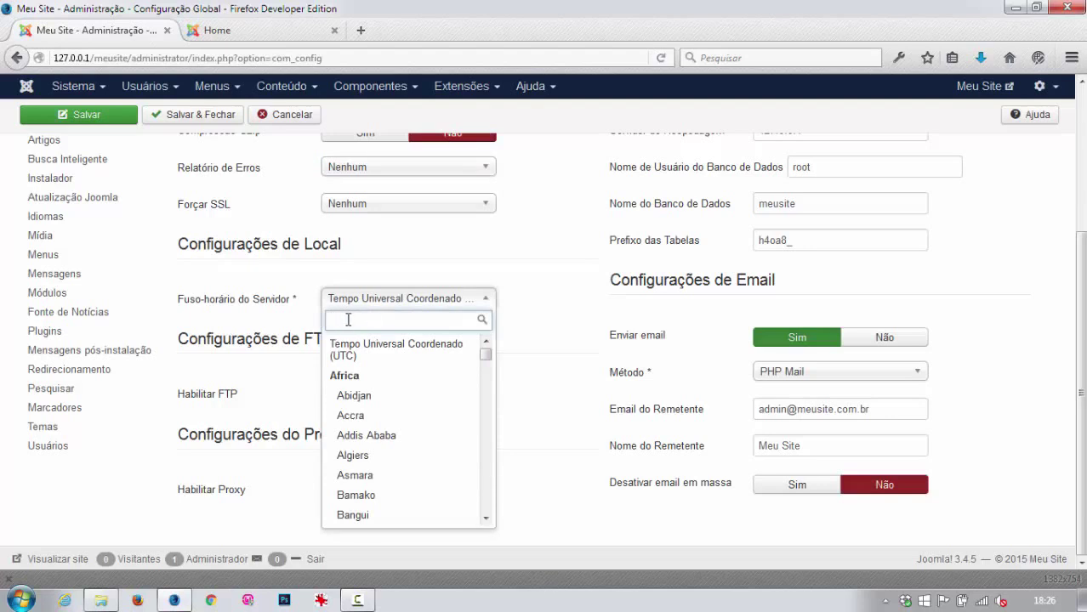
scroll(359, 361, "down", 1)
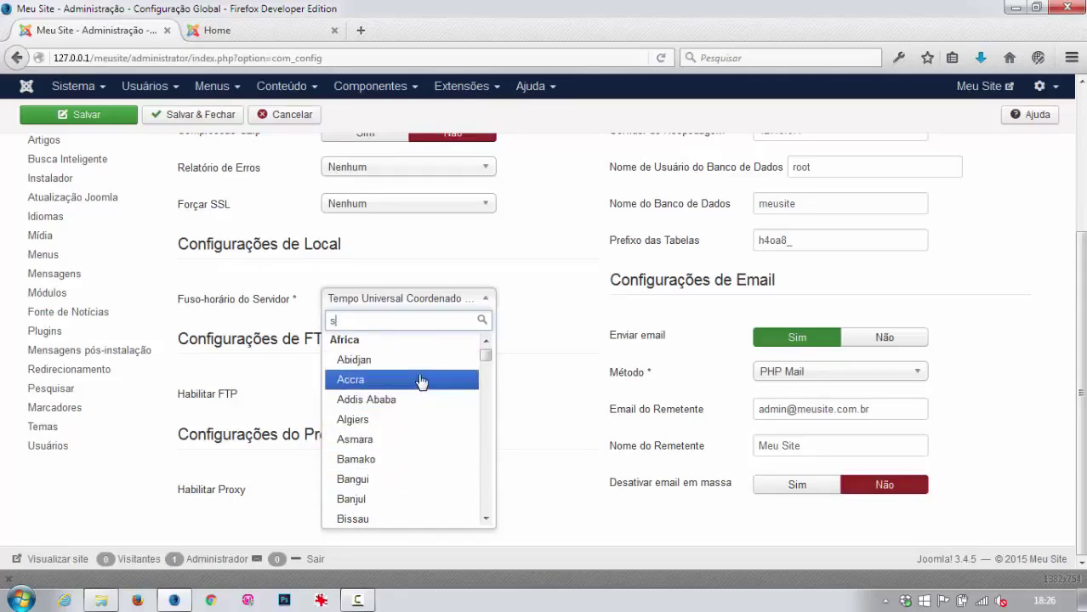
type("ao")
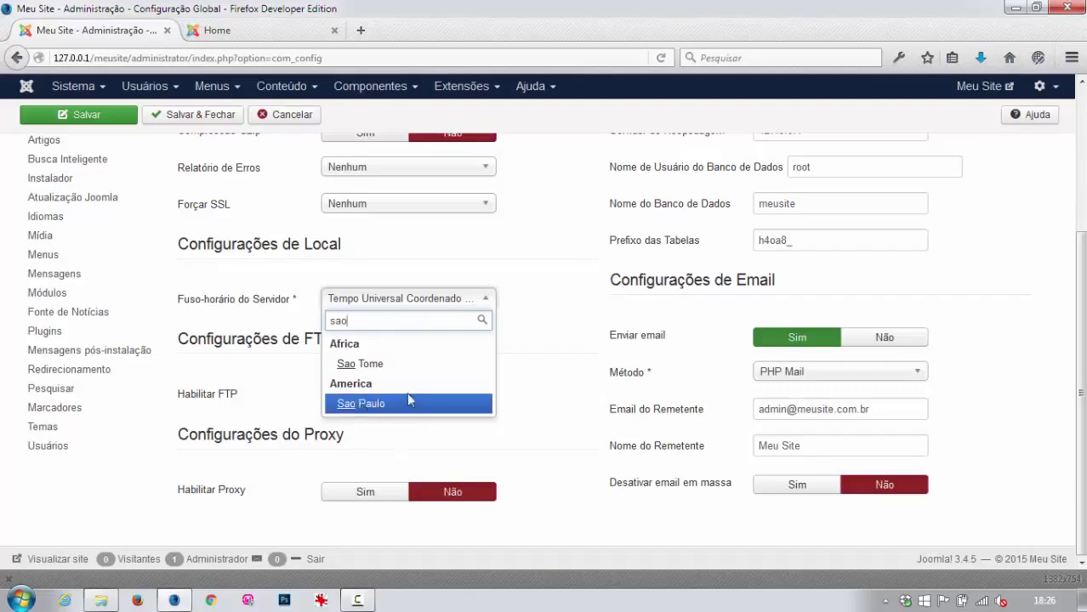
left_click(348, 405)
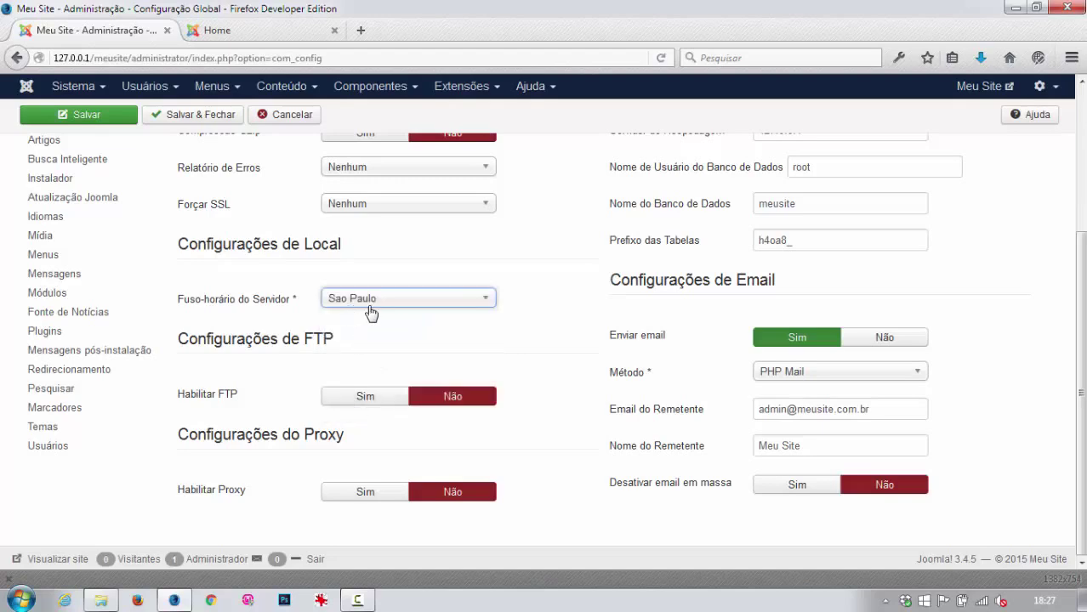
Step: Set the email sending method (Método) to SMTP and look over its authentication, port, user, password and server fields
scroll(398, 327, "up", 2)
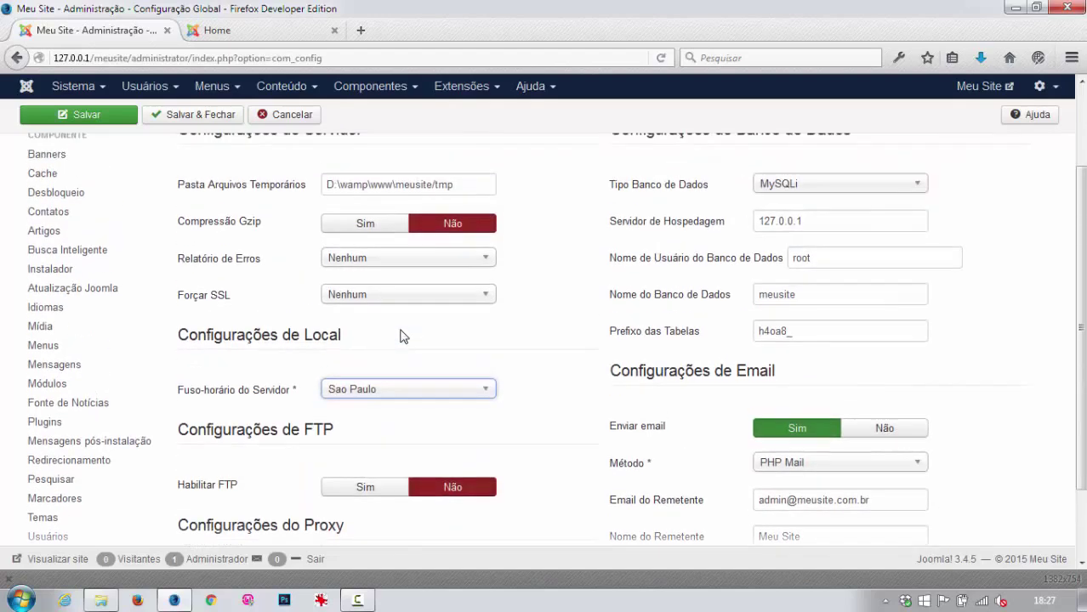
scroll(404, 337, "up", 2)
scroll(403, 337, "down", 4)
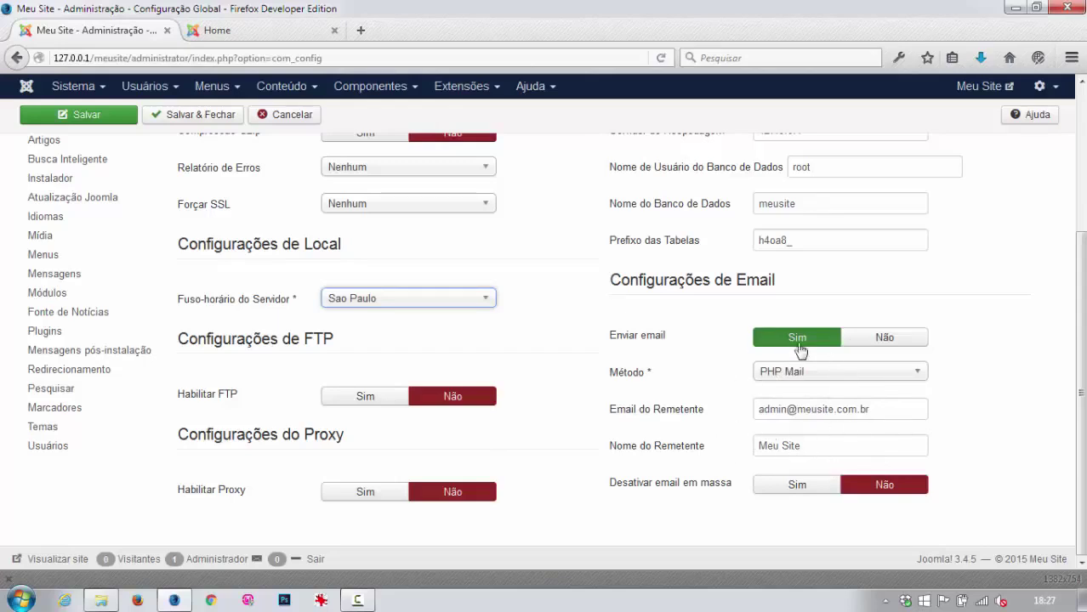
left_click(921, 377)
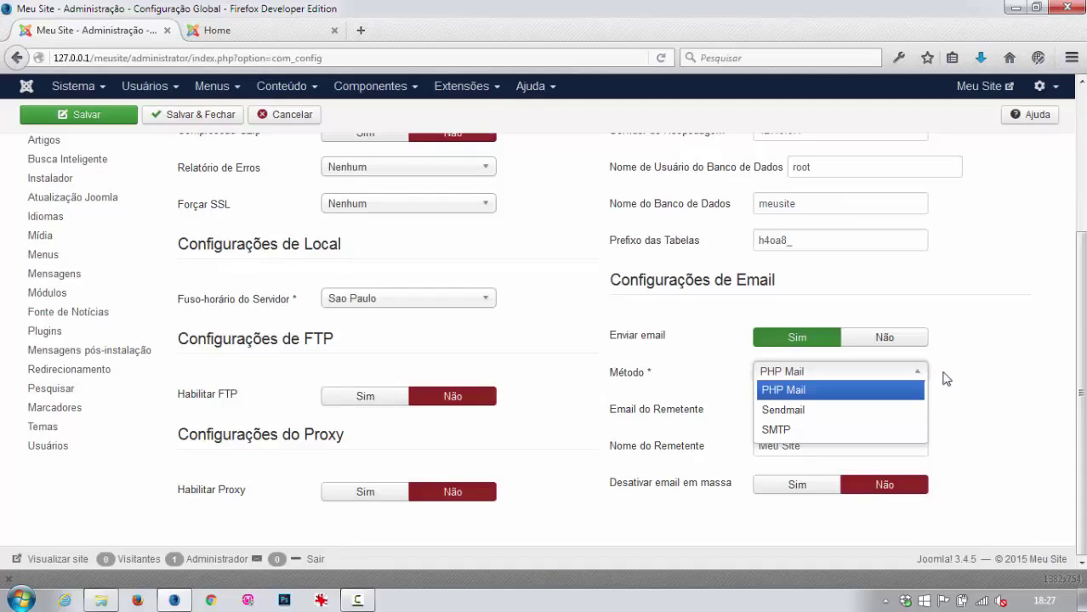
left_click(780, 431)
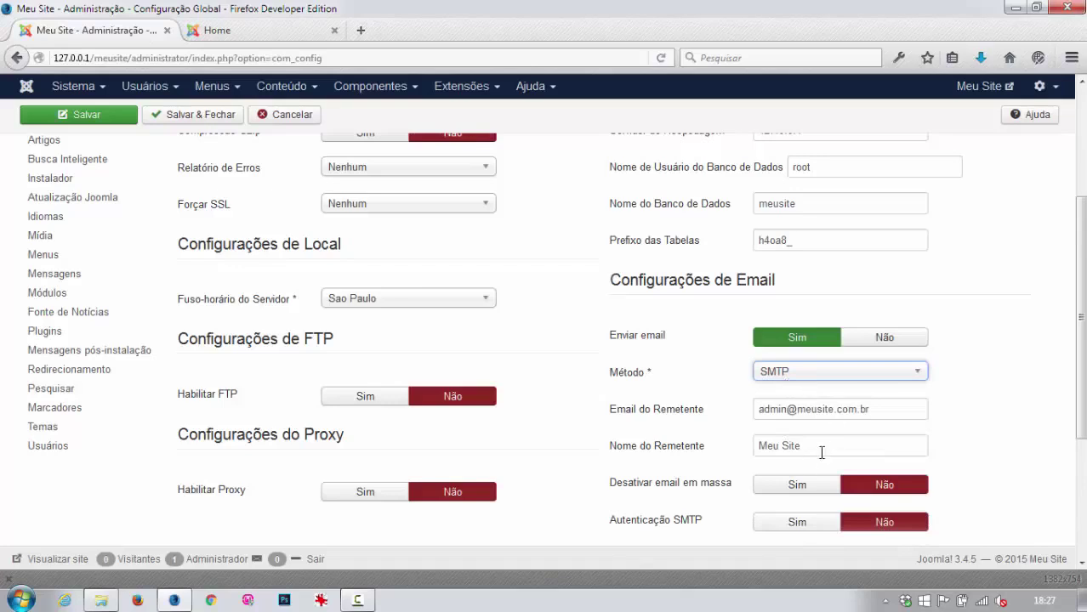
scroll(842, 450, "down", 2)
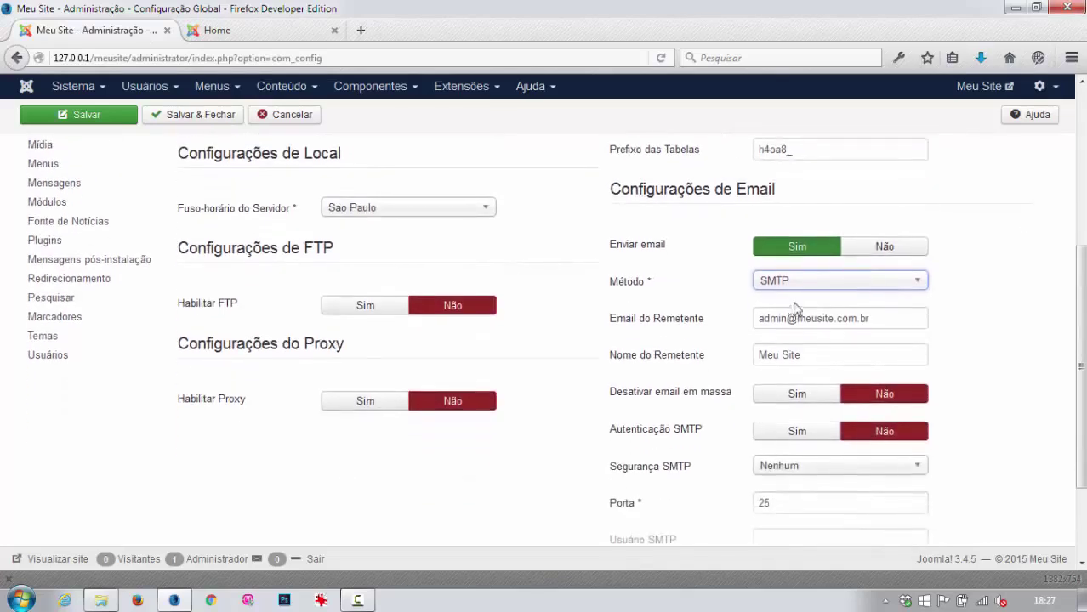
scroll(809, 455, "down", 3)
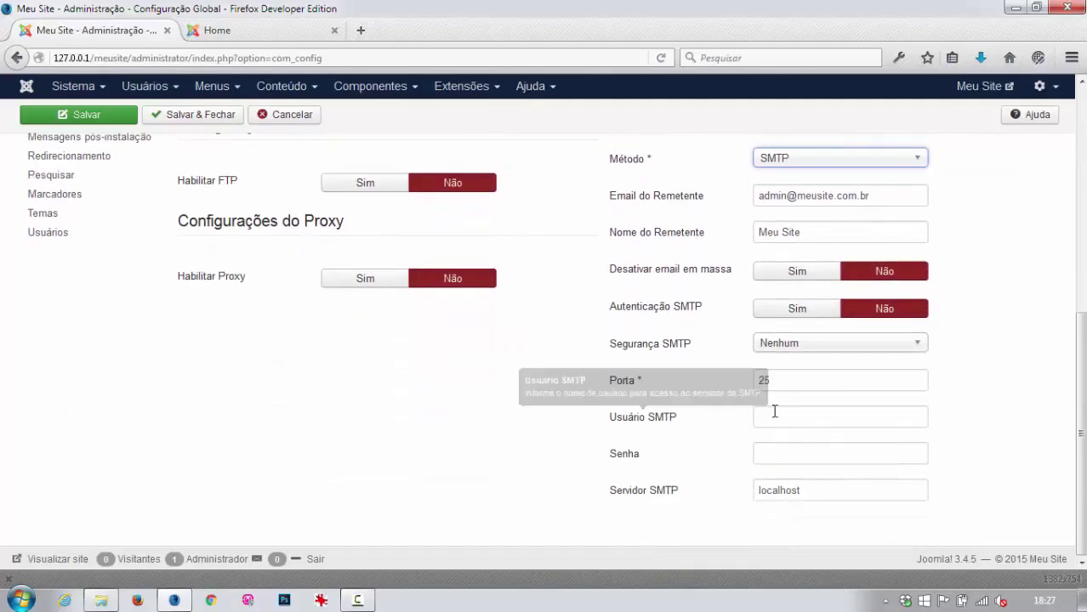
left_click(763, 418)
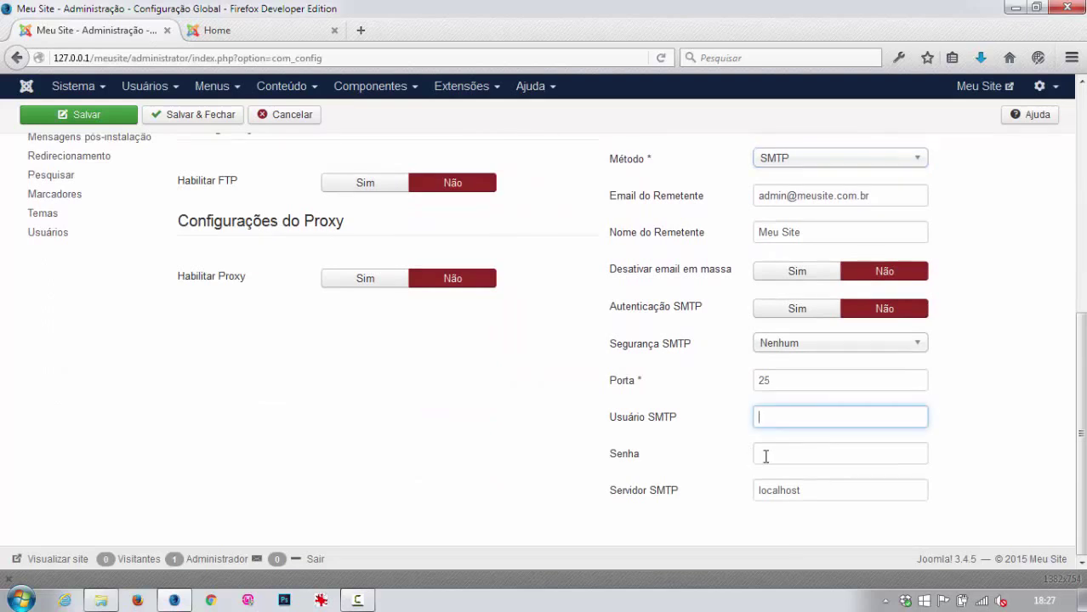
left_click(814, 454)
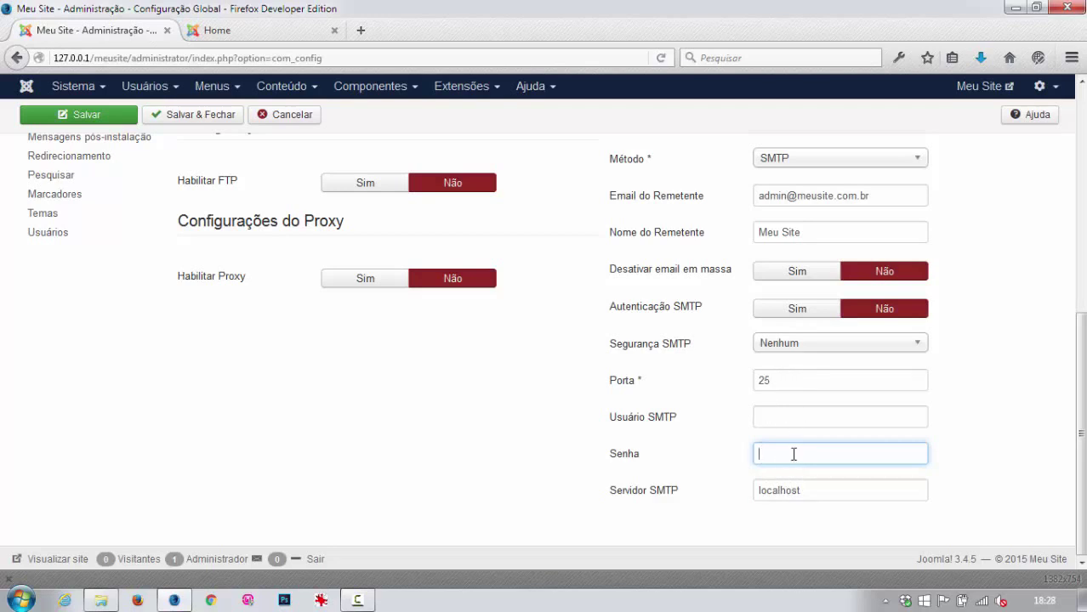
Step: Set the email sending method back to PHP Mail, and save and close the global configuration
scroll(804, 443, "up", 4)
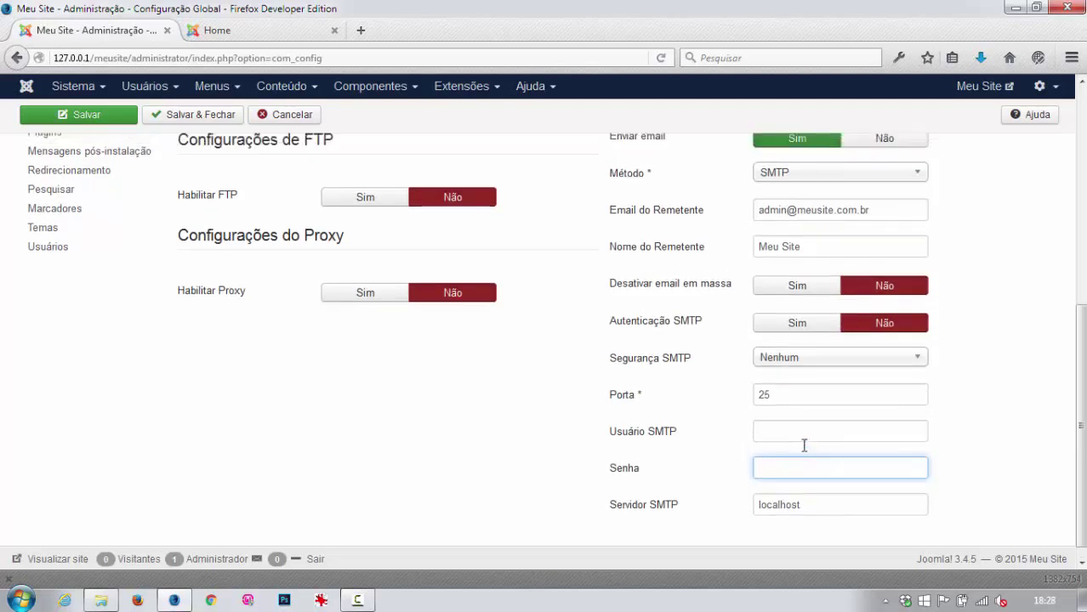
left_click(842, 345)
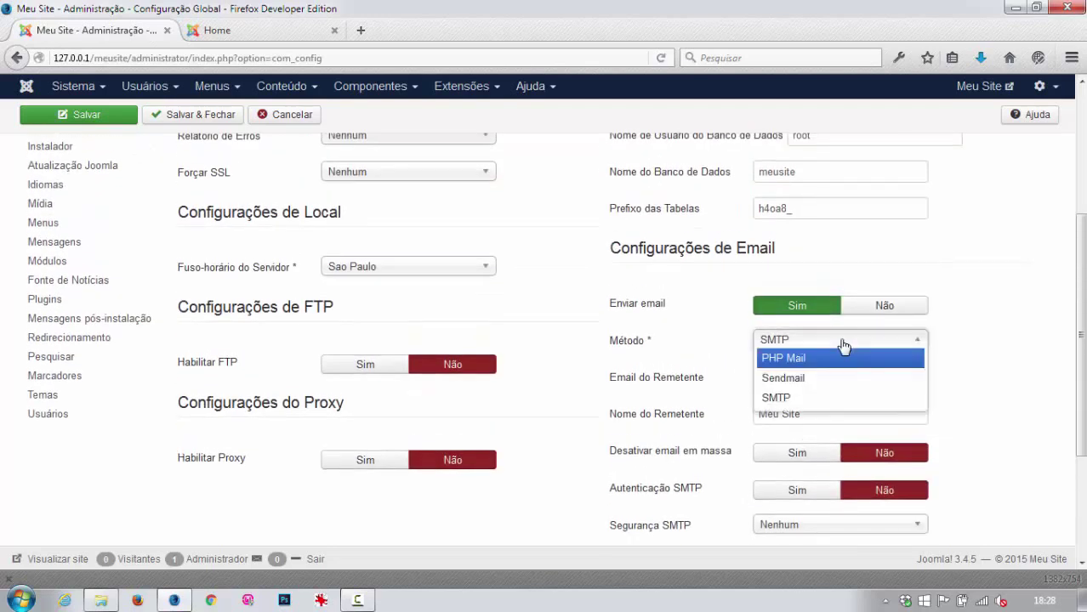
left_click(782, 358)
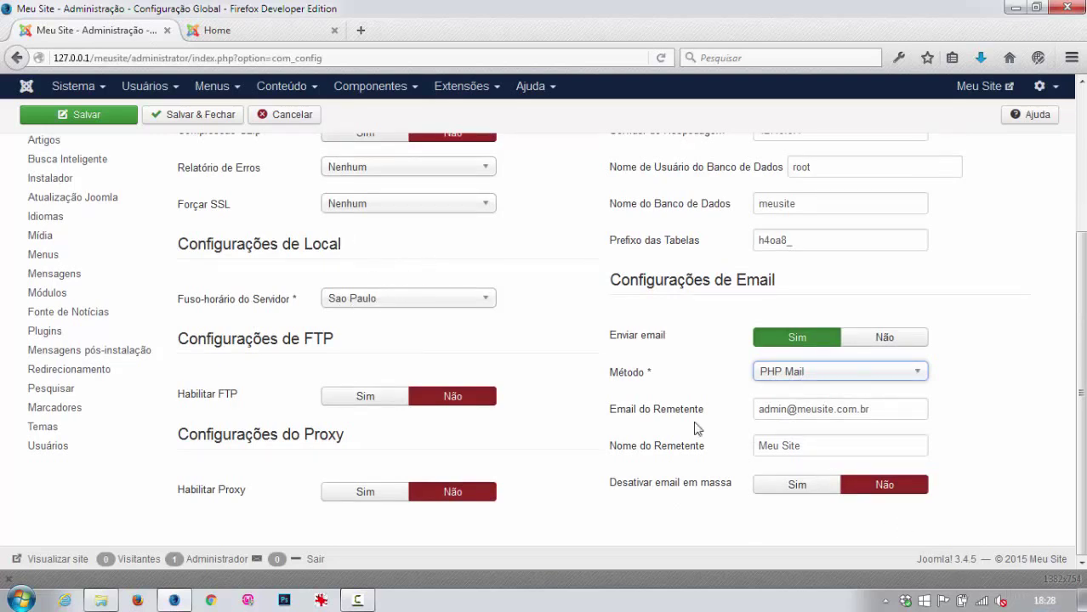
scroll(333, 204, "up", 4)
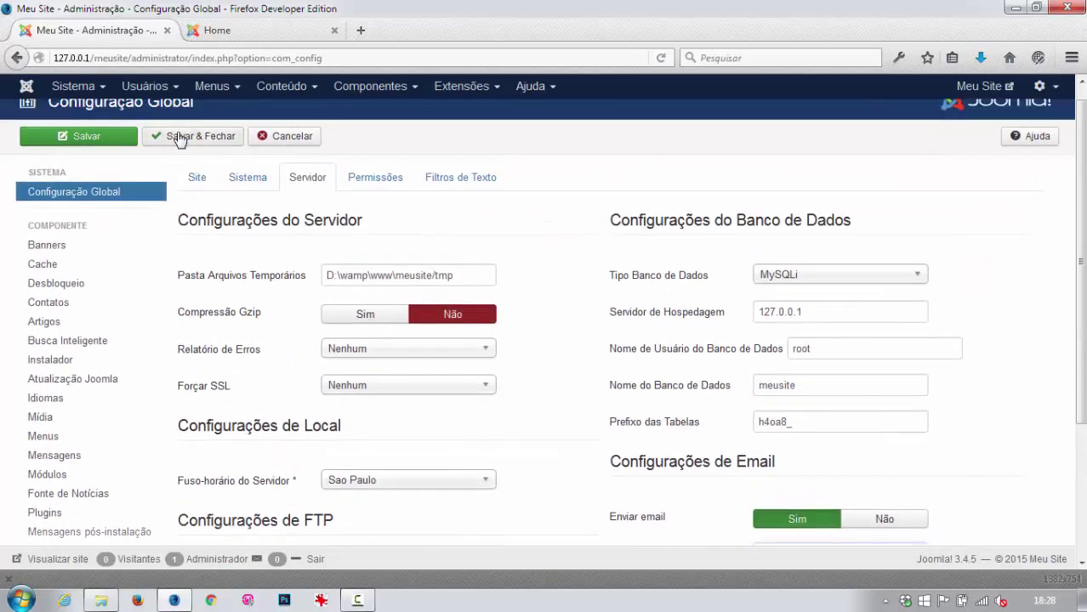
left_click(179, 138)
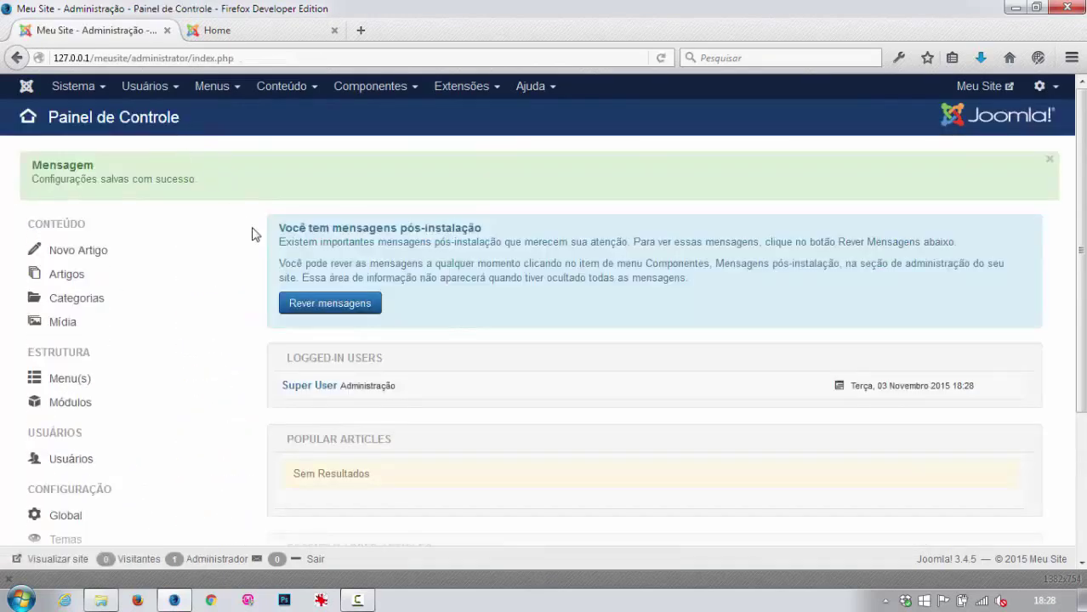
left_click(152, 89)
mouse_move(158, 119)
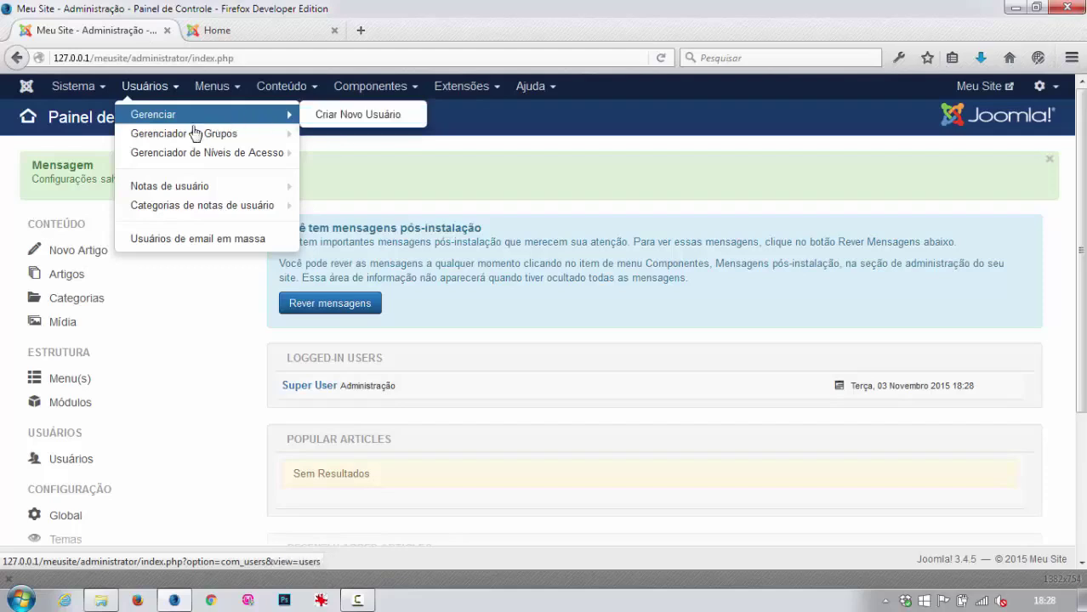
mouse_move(193, 158)
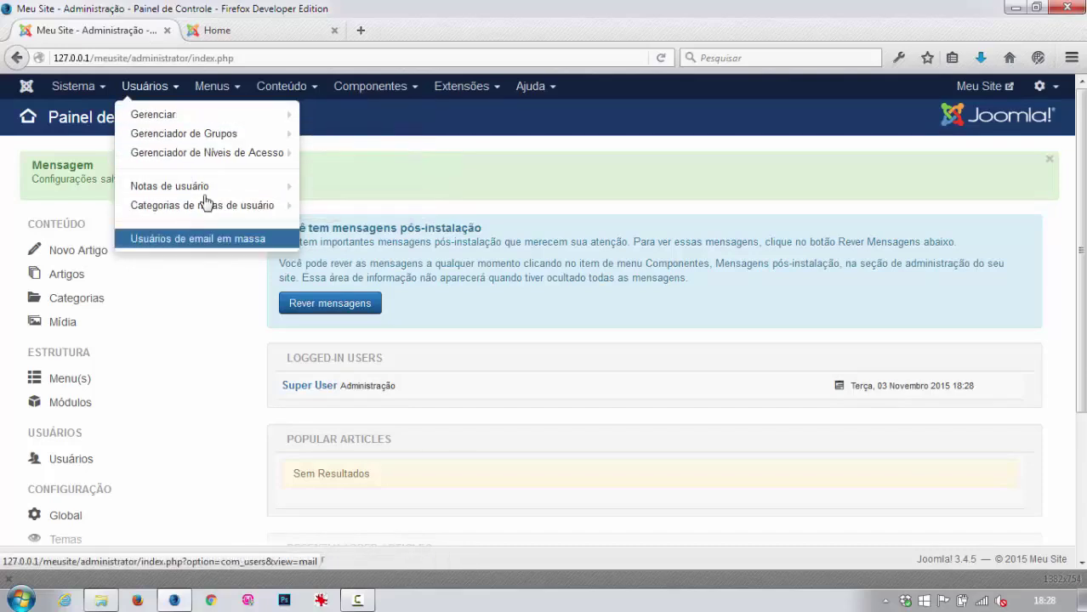
Step: Check where the Main Menu sits on the site's public Home page and return to the administration area
mouse_move(155, 117)
left_click(236, 95)
left_click(236, 94)
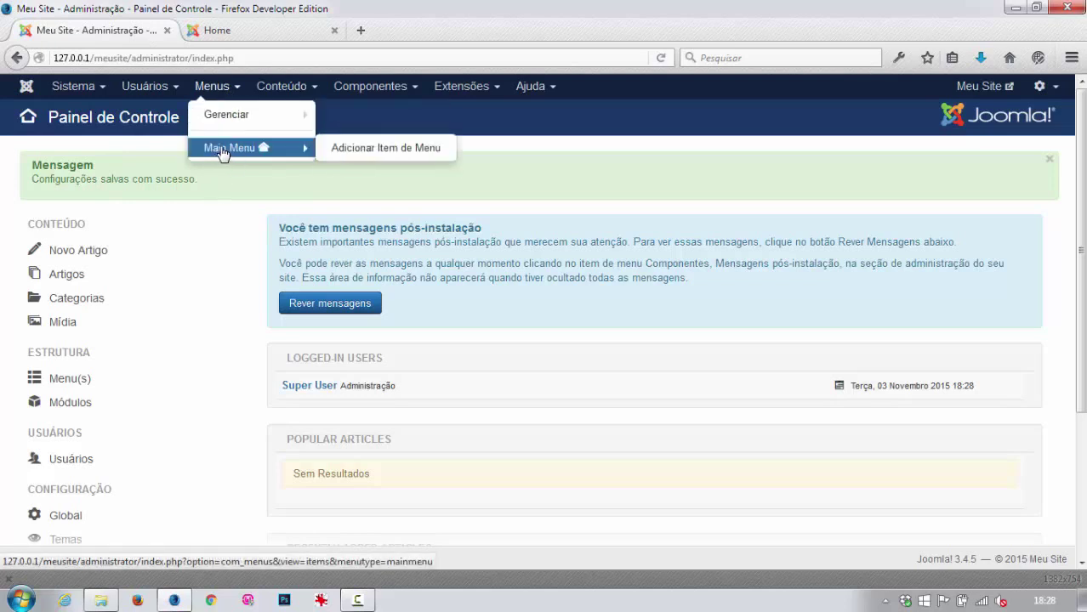
left_click(273, 32)
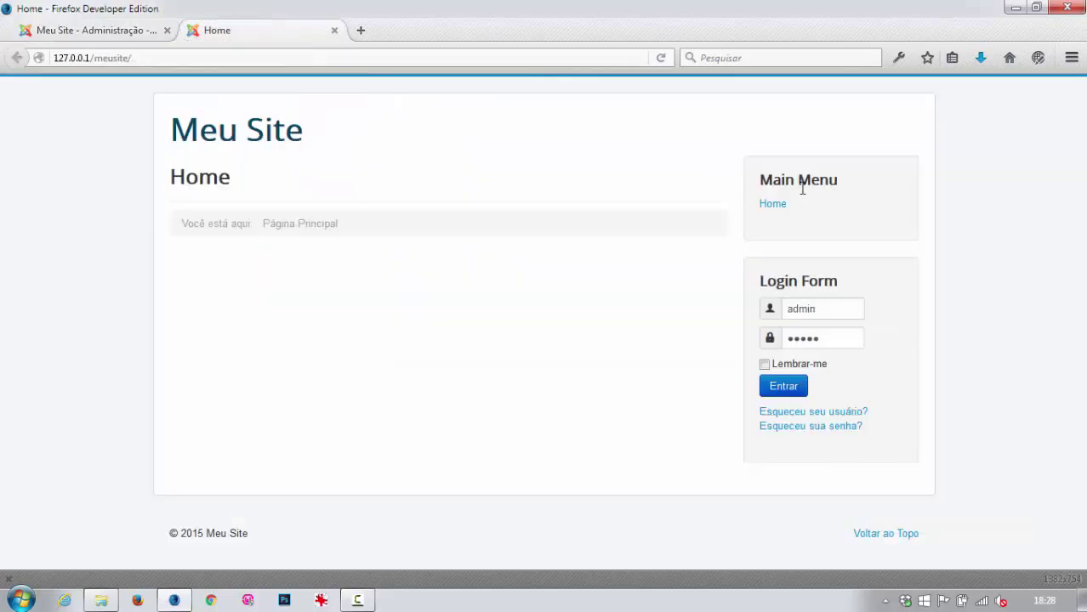
left_click(126, 32)
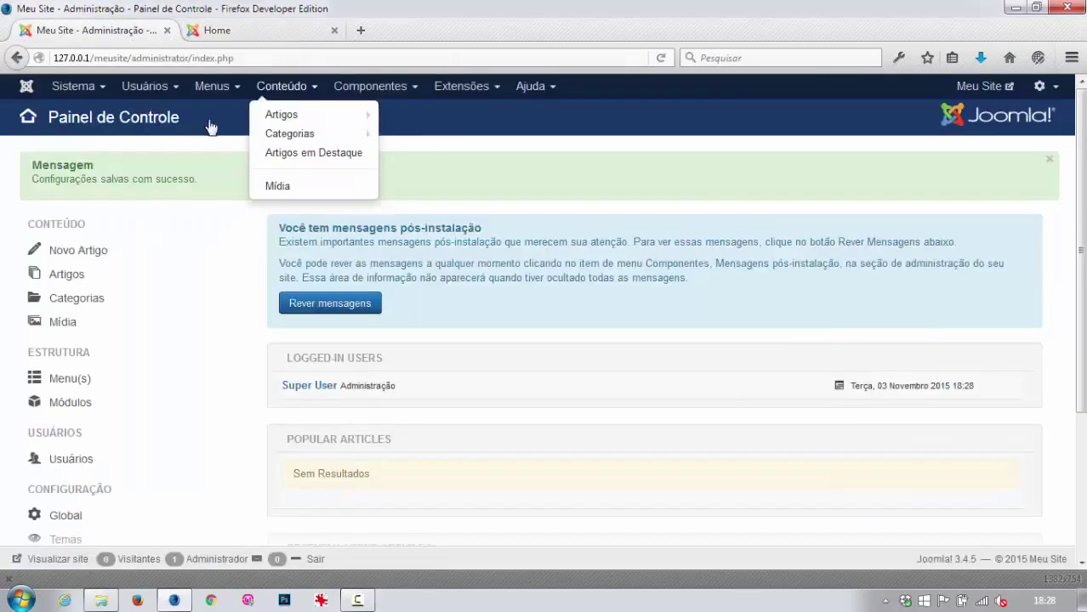
Step: Open the list of menu items that belong to the Main Menu
mouse_move(219, 151)
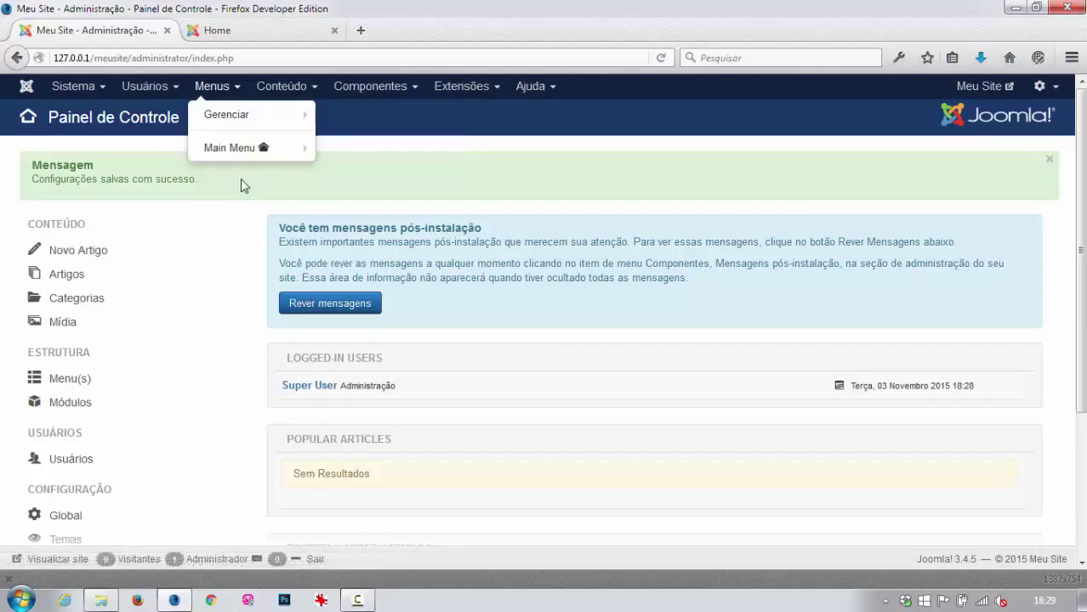
mouse_move(245, 117)
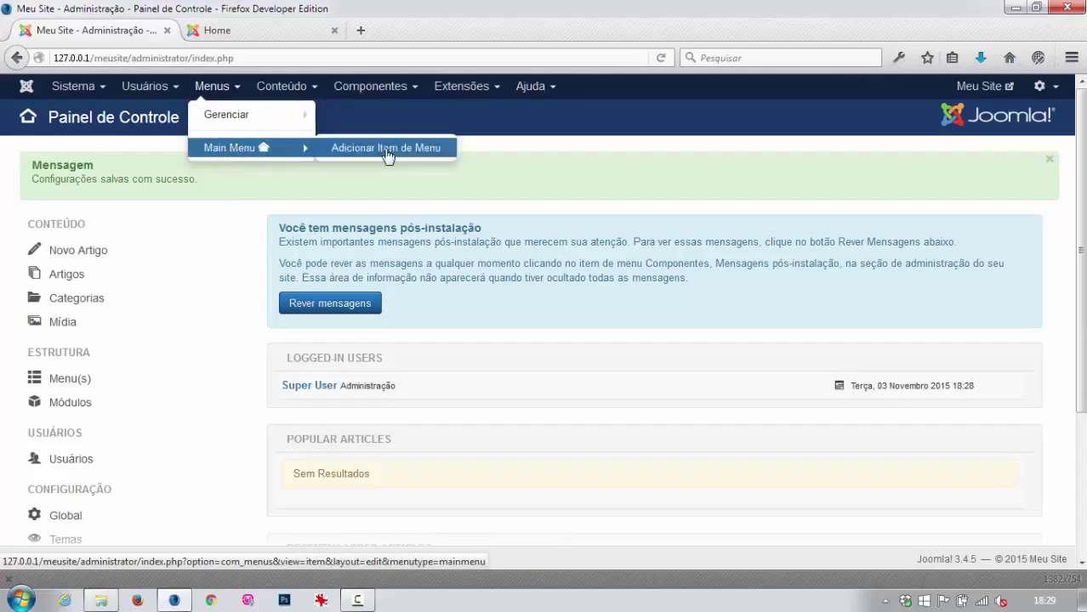
left_click(235, 151)
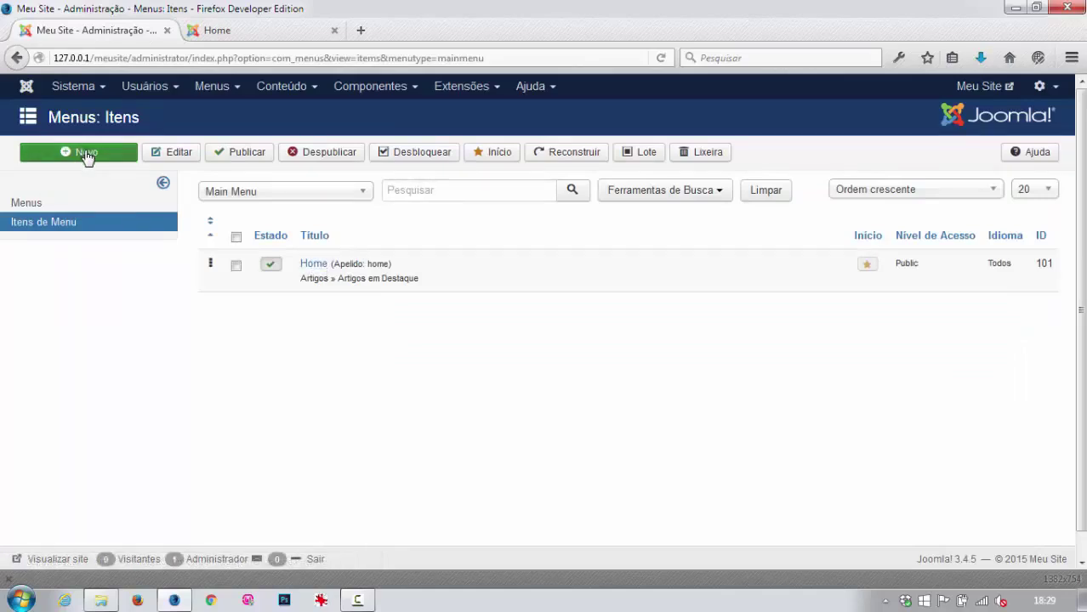
Step: Look over the content management options and open the list of article categories
left_click(300, 91)
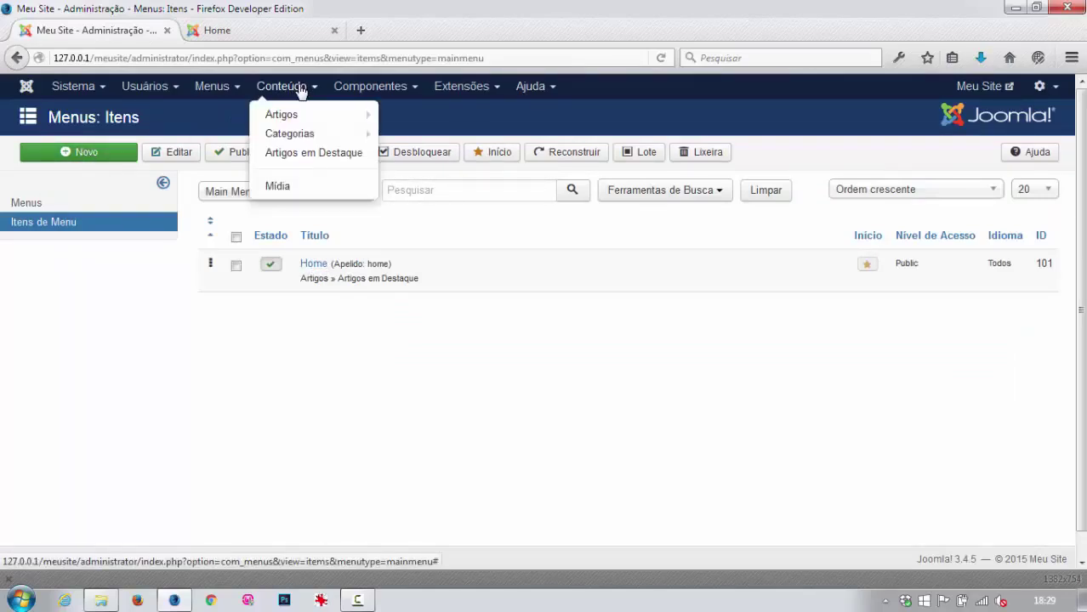
mouse_move(283, 117)
mouse_move(287, 138)
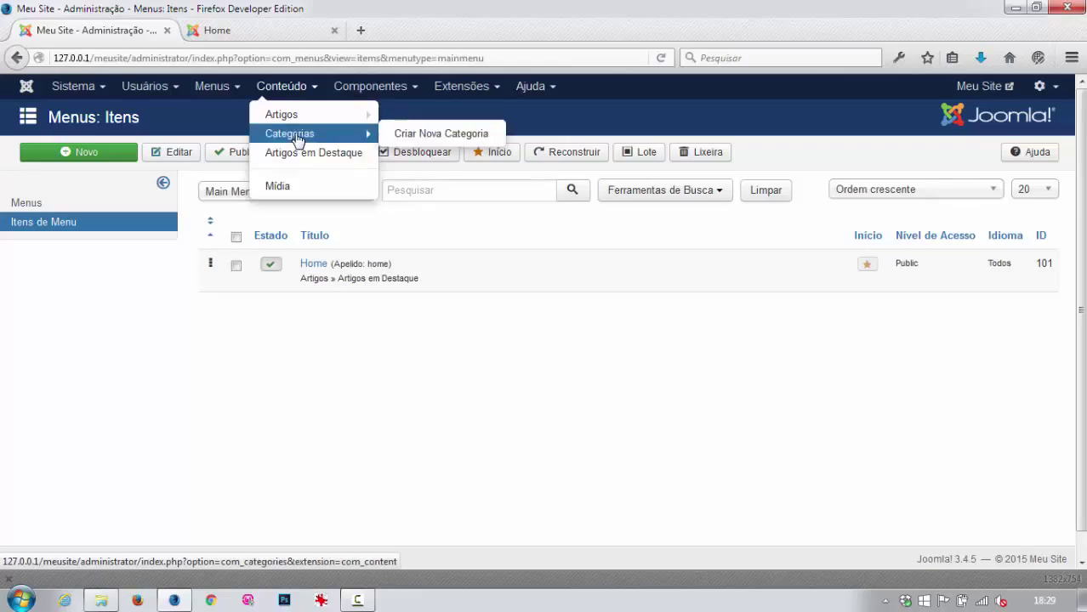
left_click(296, 138)
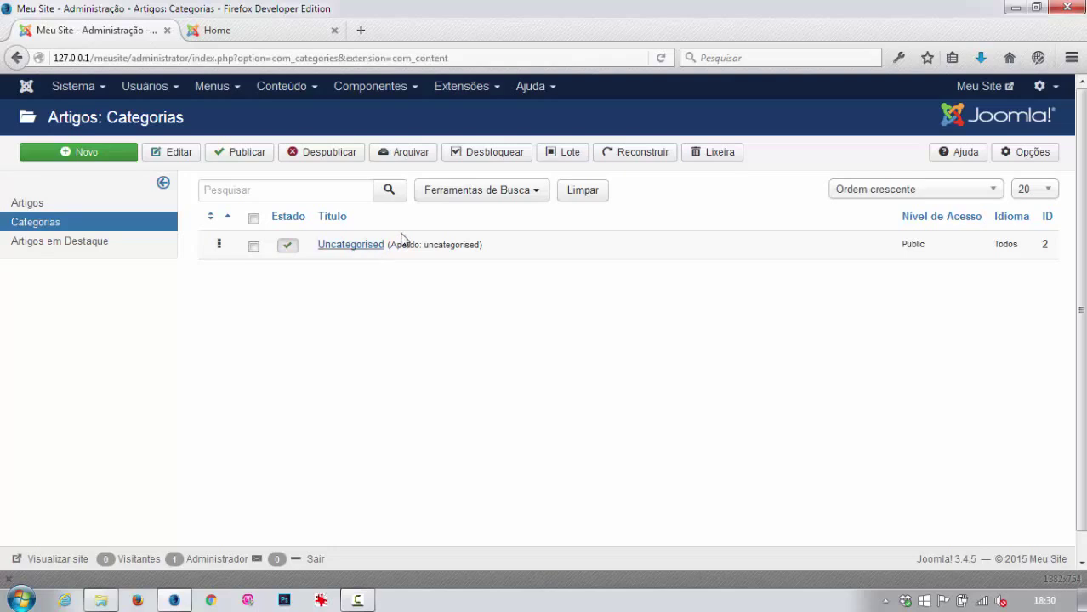
Step: Look over the available components, from Atualização Joomla and Banners to Redirecionamento, and compare them with the extension types
left_click(374, 87)
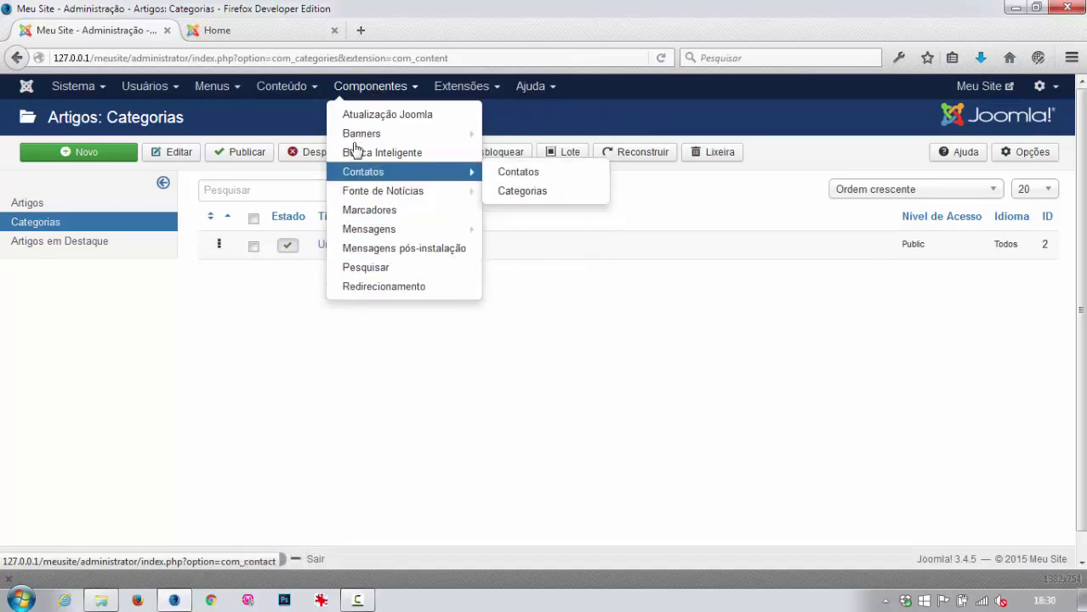
mouse_move(364, 138)
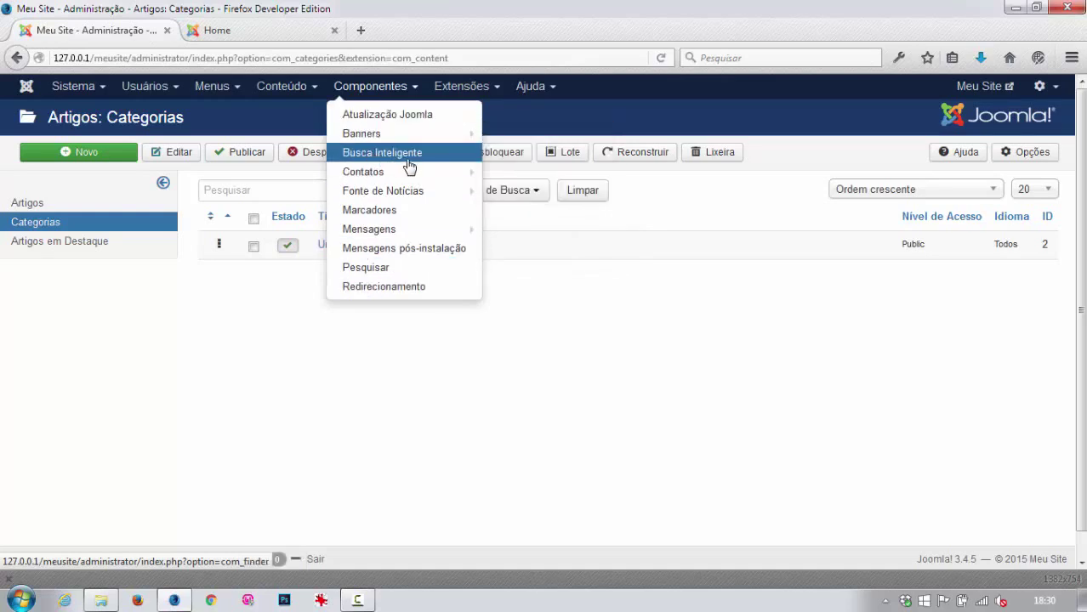
mouse_move(371, 232)
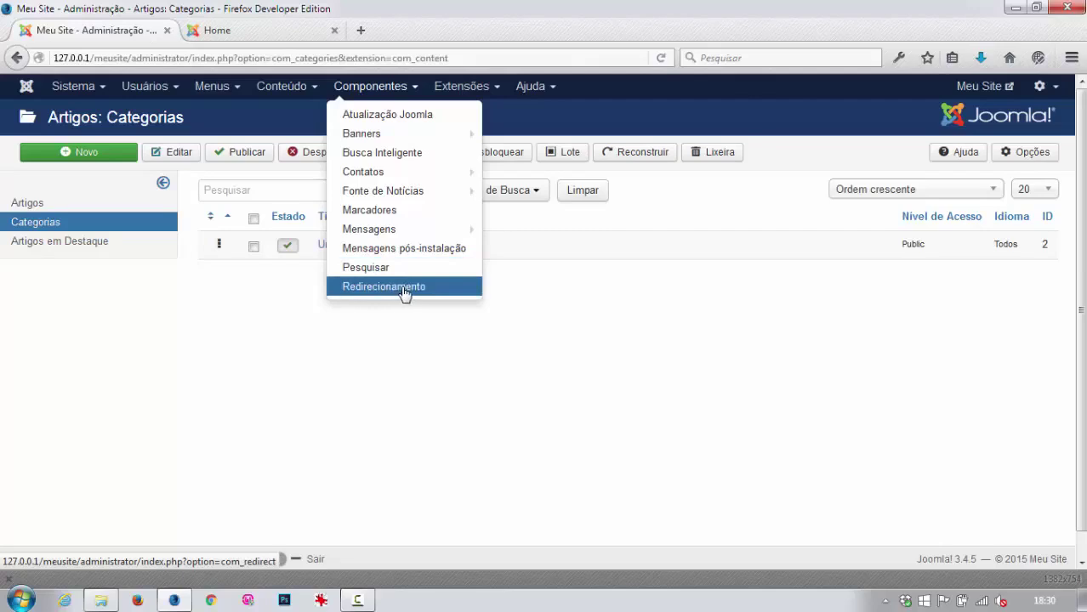
left_click(460, 88)
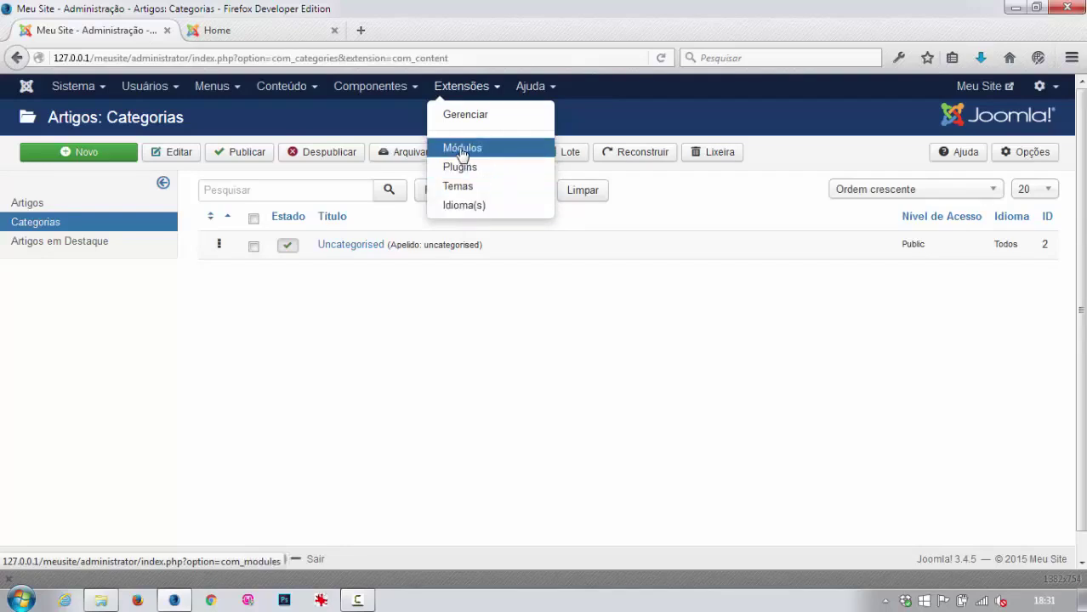
left_click(382, 87)
left_click(470, 90)
left_click(387, 89)
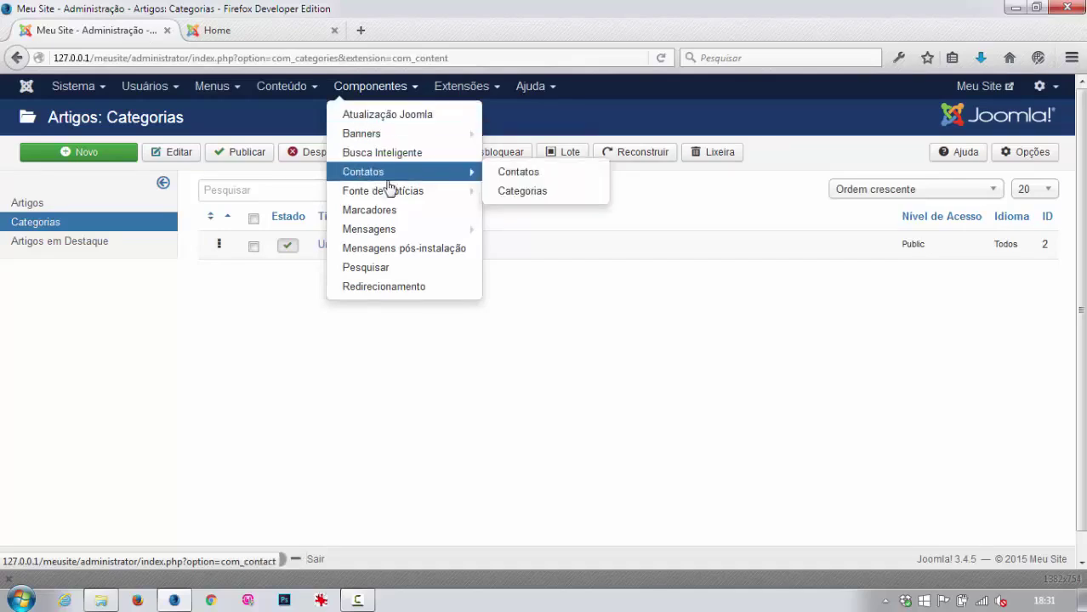
Step: Compare the category options of the Banners and Fonte de Notícias components with the article categories under content management
mouse_move(366, 140)
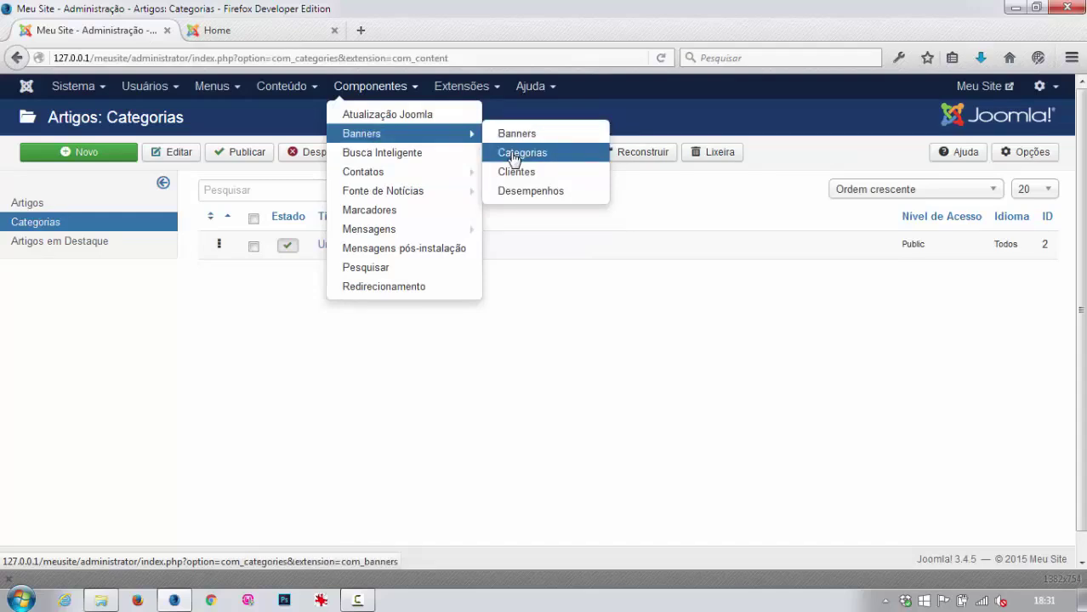
left_click(277, 88)
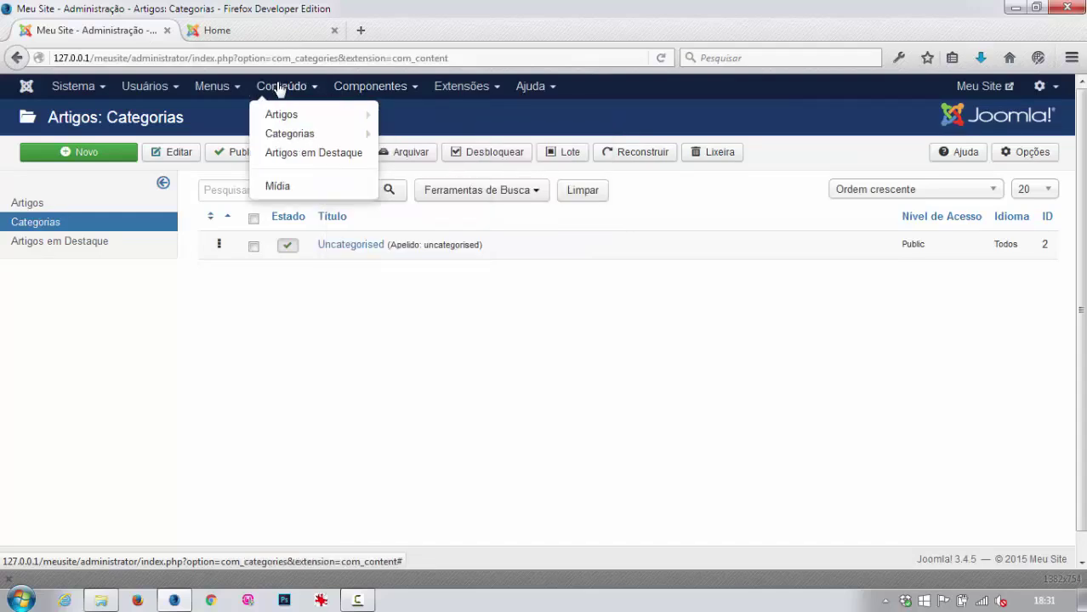
left_click(349, 89)
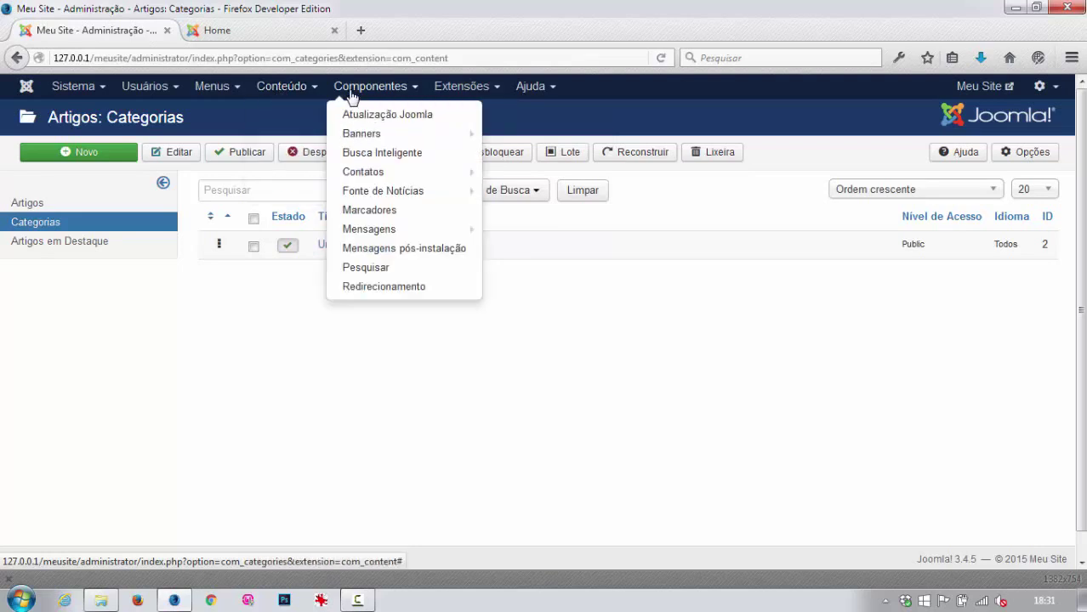
mouse_move(357, 136)
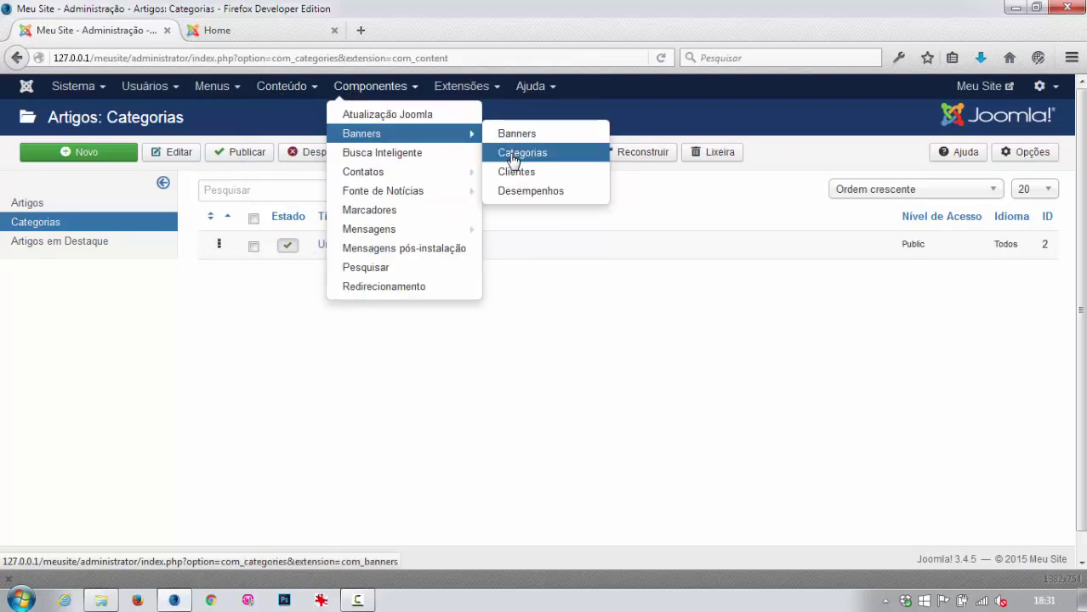
left_click(281, 85)
mouse_move(294, 138)
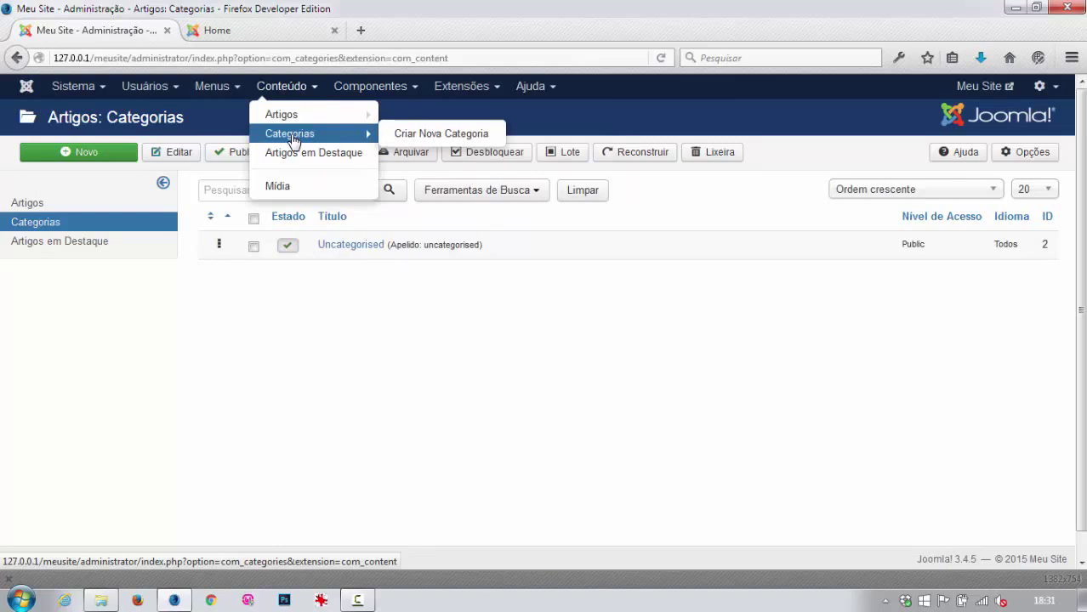
left_click(372, 87)
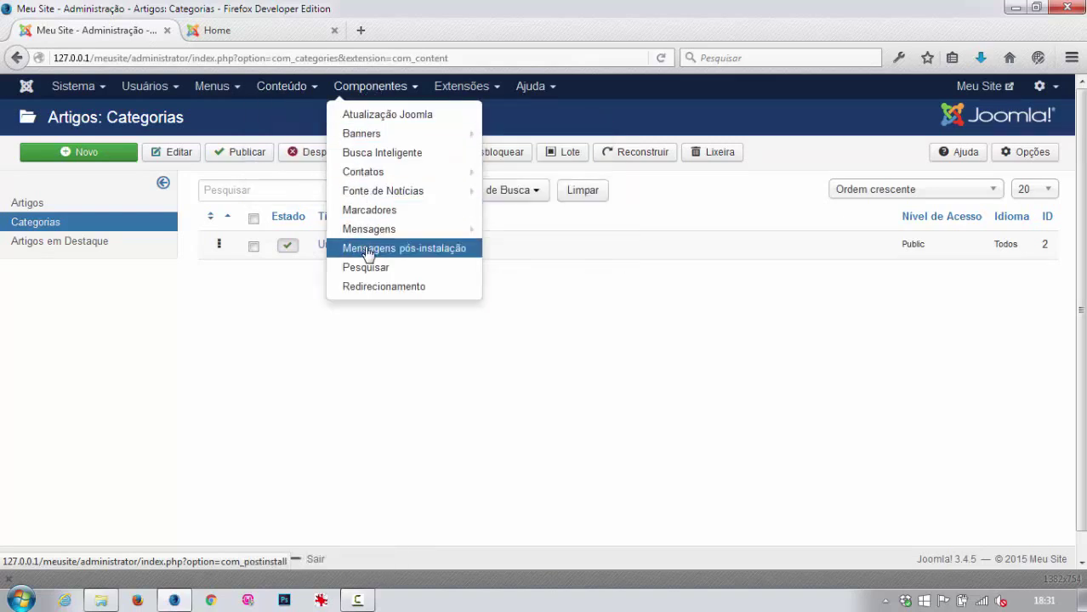
mouse_move(377, 199)
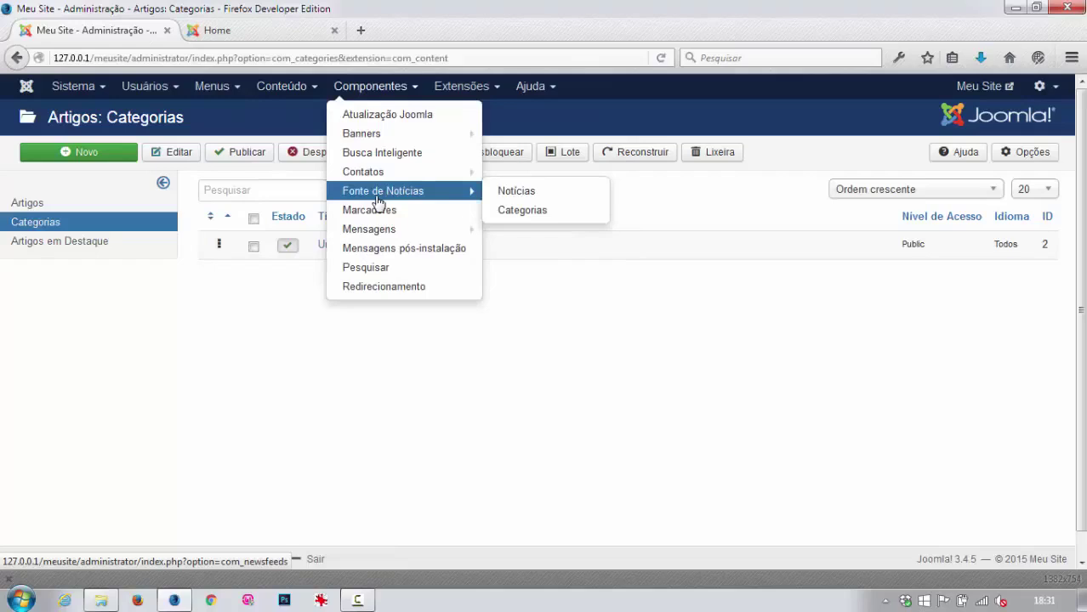
Step: Check the modules shown on the public Home page, and open the list of site modules in the administration area
left_click(449, 87)
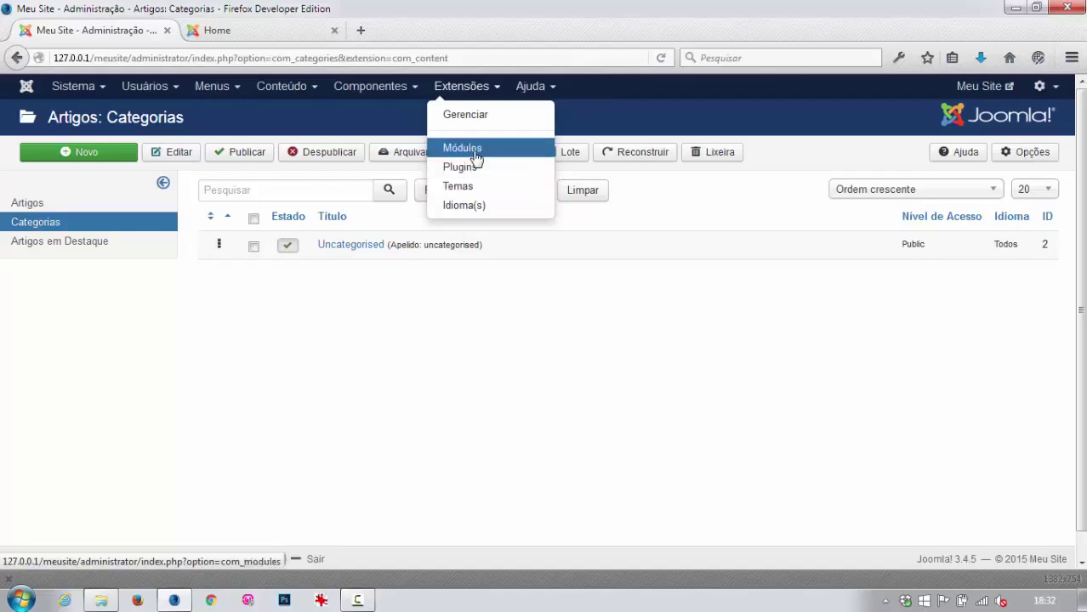
left_click(262, 32)
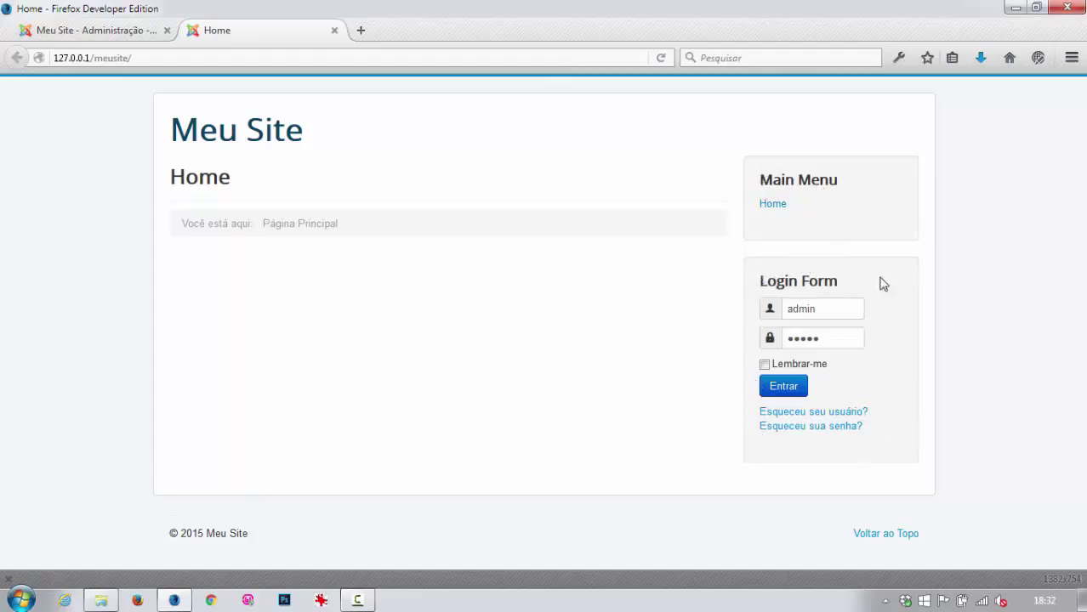
left_click(135, 32)
left_click(374, 87)
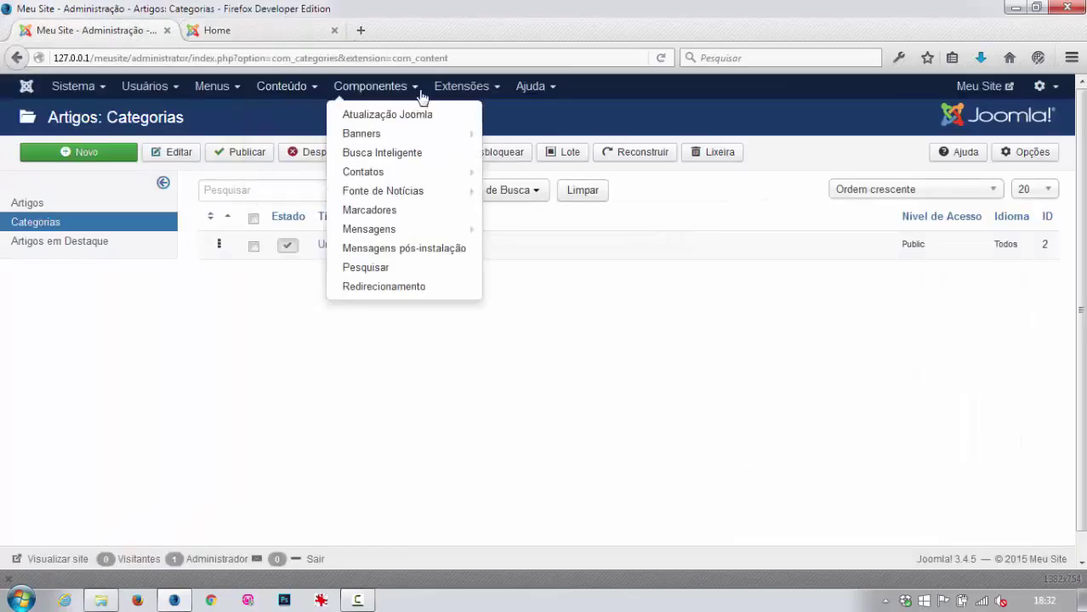
left_click(448, 91)
left_click(452, 145)
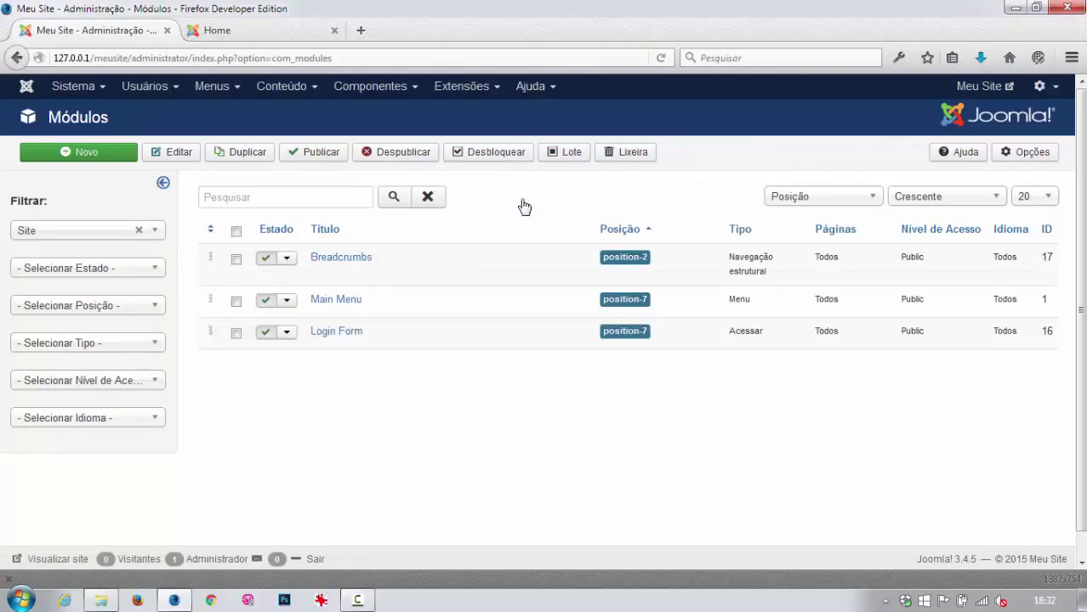
Step: Compare the Breadcrumbs, Main Menu and Login Form entries in the module list with their places on the public Home page
left_click(346, 267)
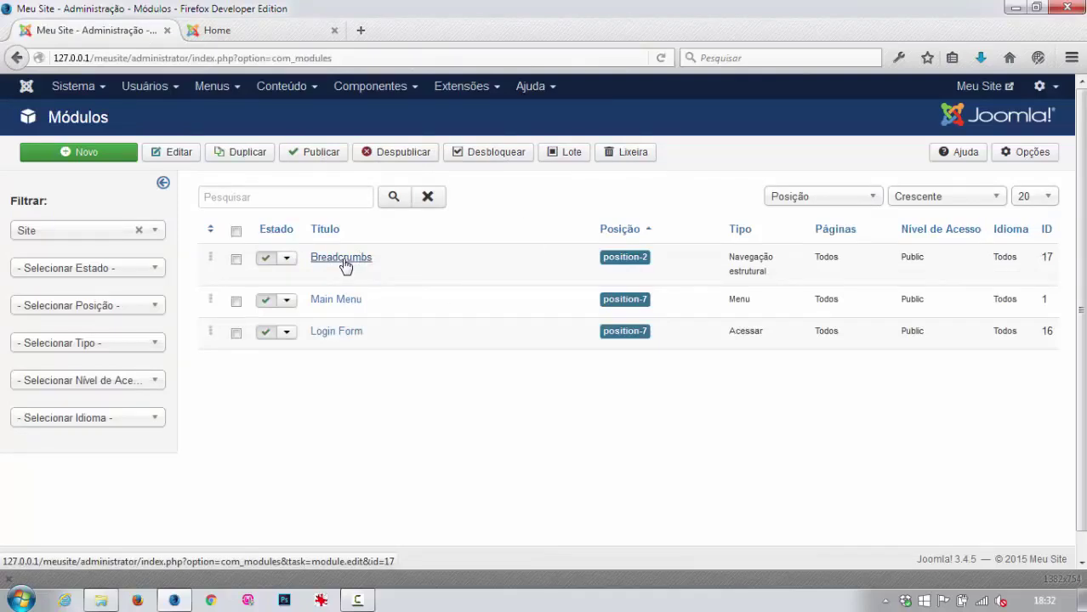
left_click(260, 33)
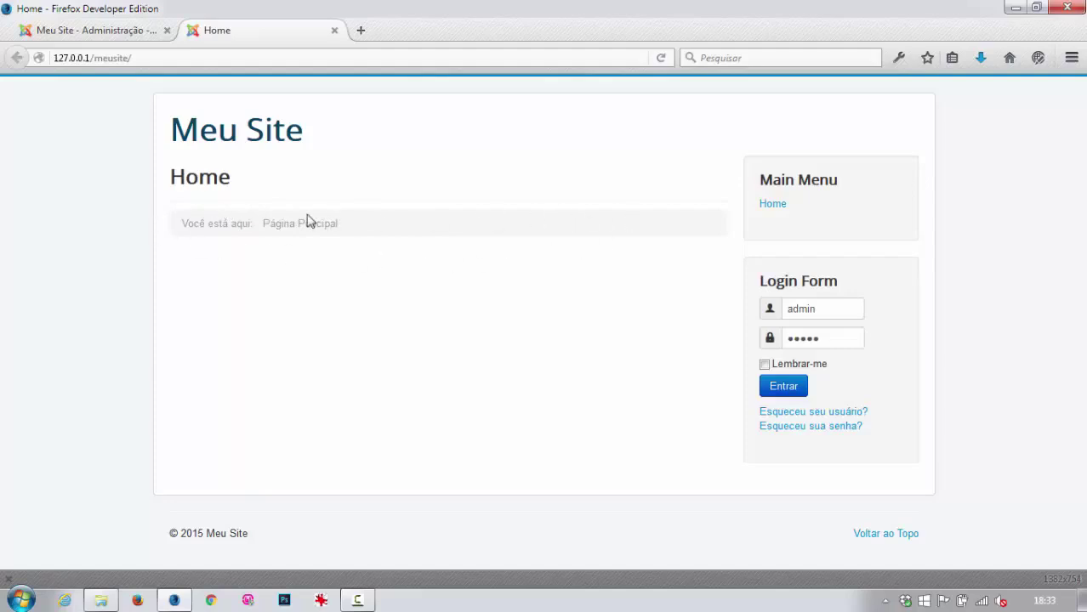
left_click(124, 33)
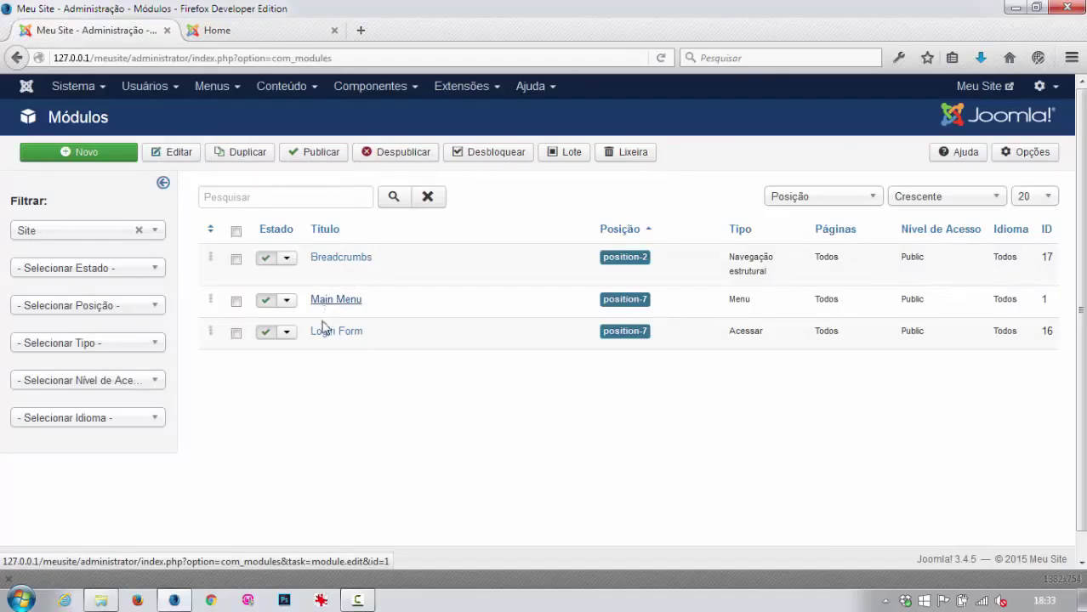
left_click(252, 34)
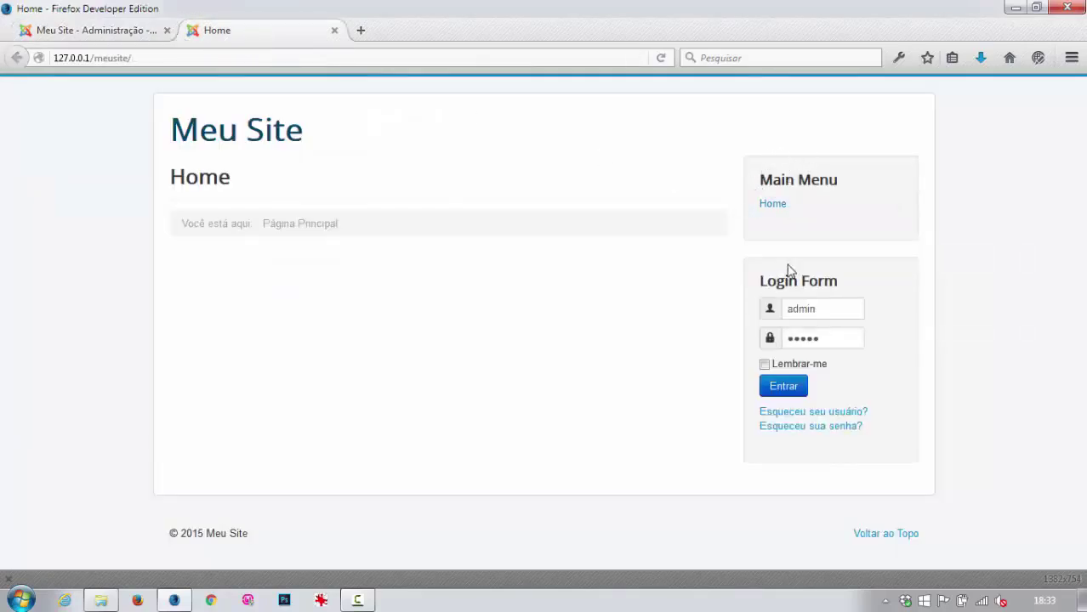
left_click(131, 32)
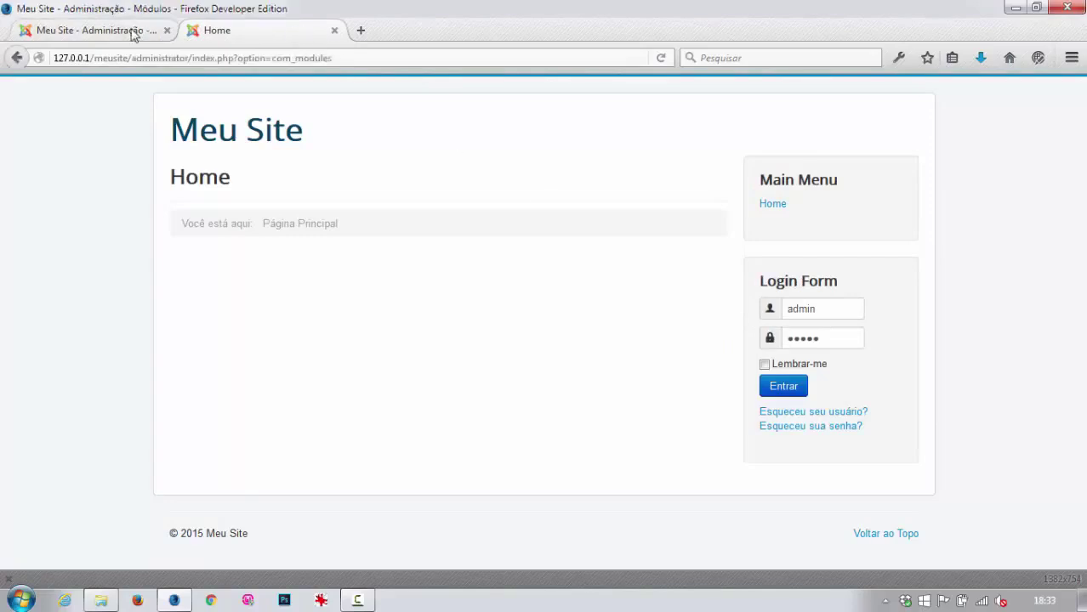
Step: Review the extension types, including Temas, alongside the public Home page, and look over the available Joomla help resources
left_click(454, 92)
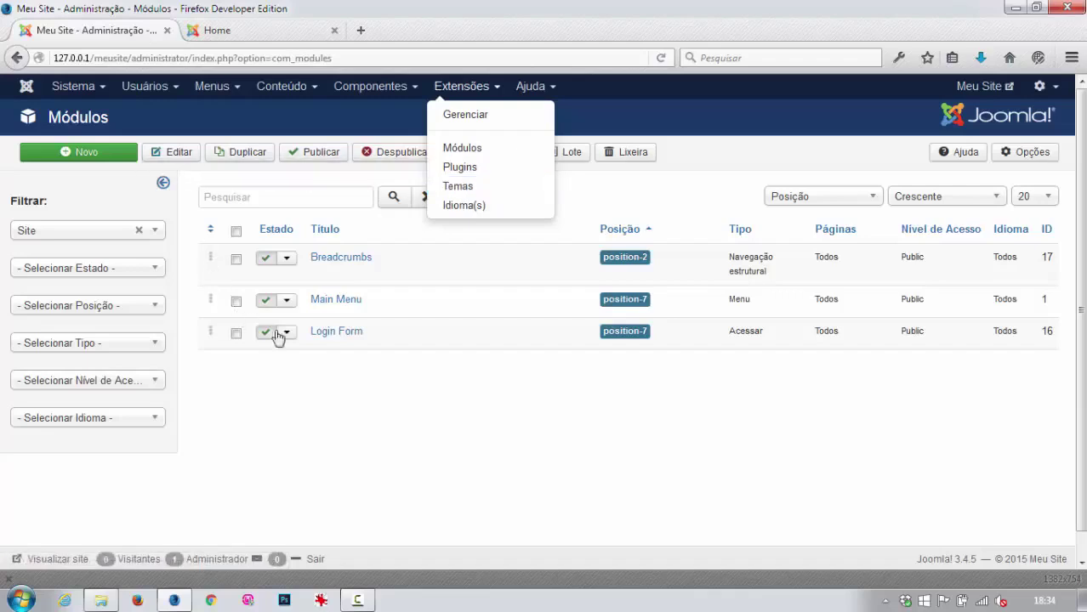
left_click(302, 26)
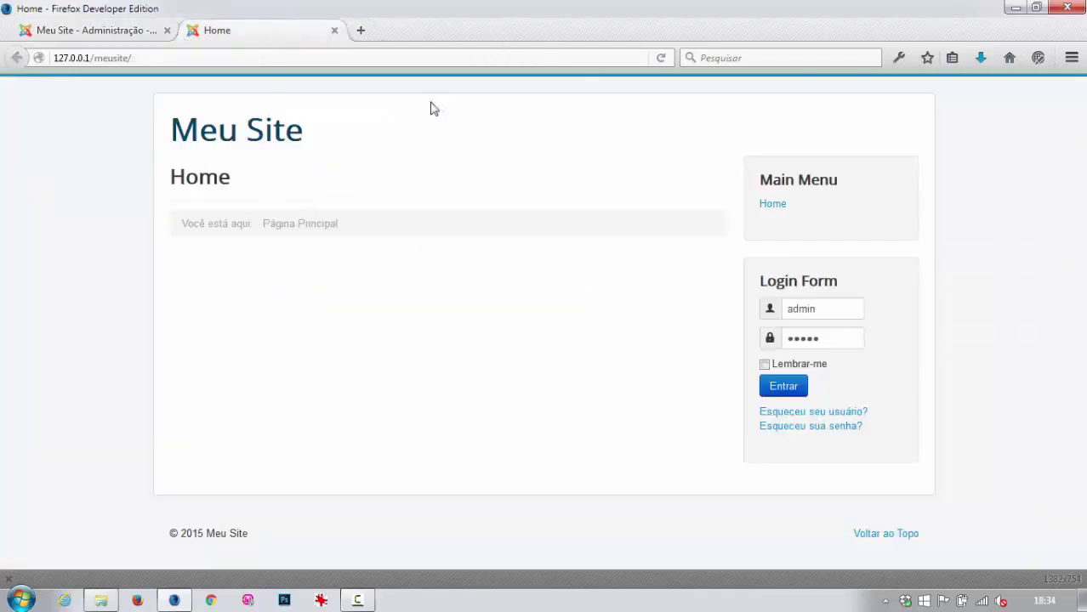
left_click(127, 30)
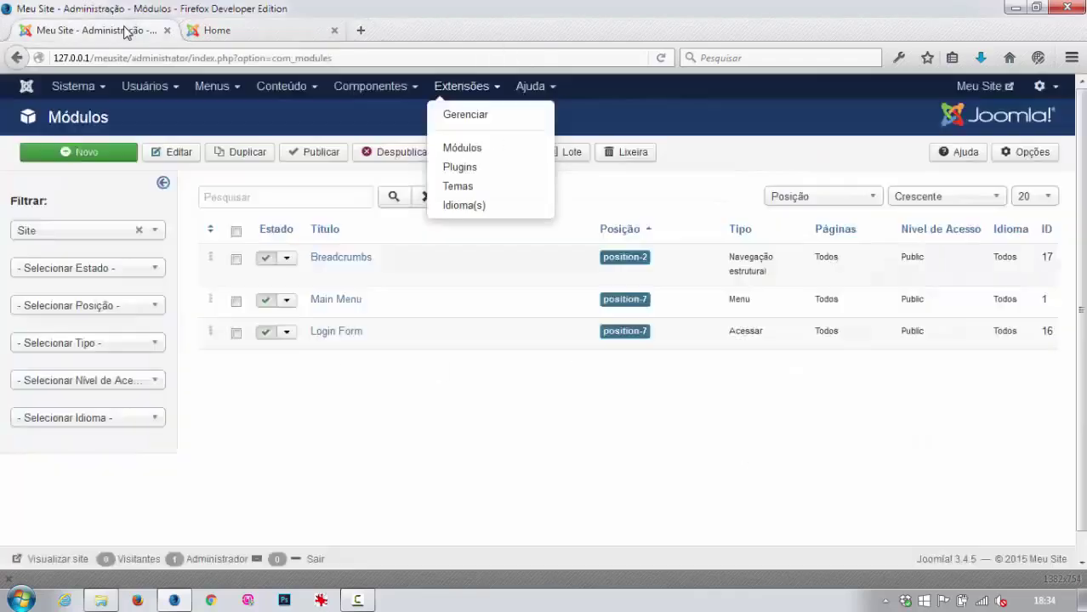
mouse_move(444, 94)
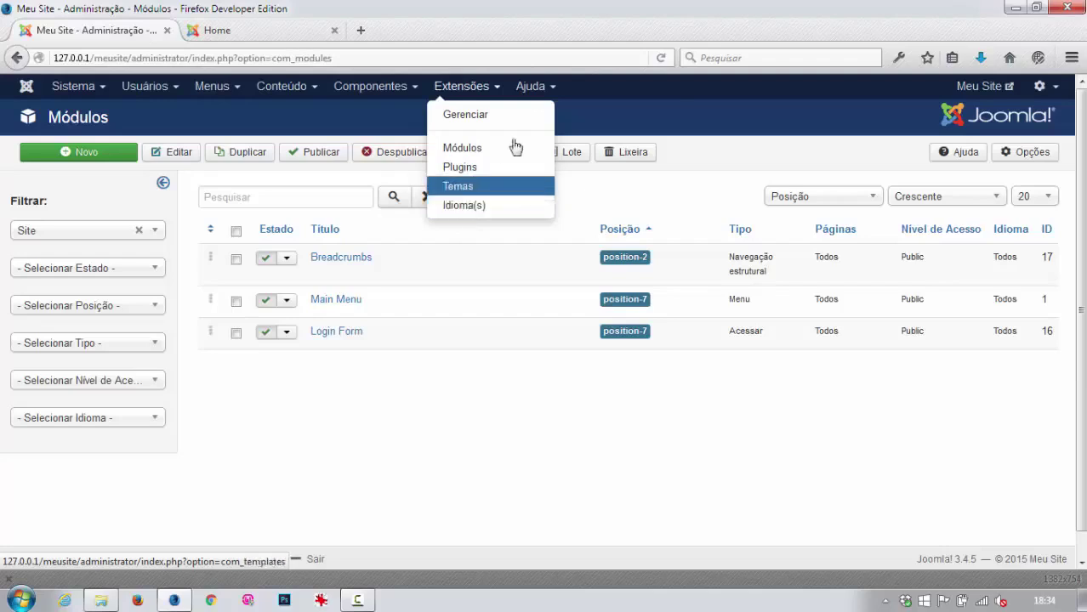
mouse_move(532, 91)
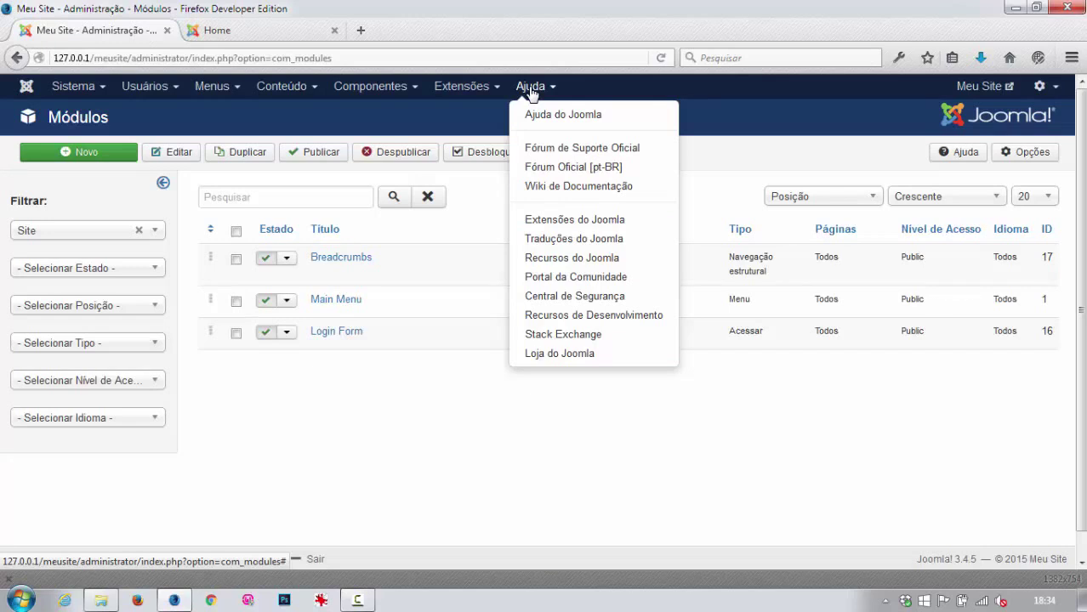
left_click(462, 86)
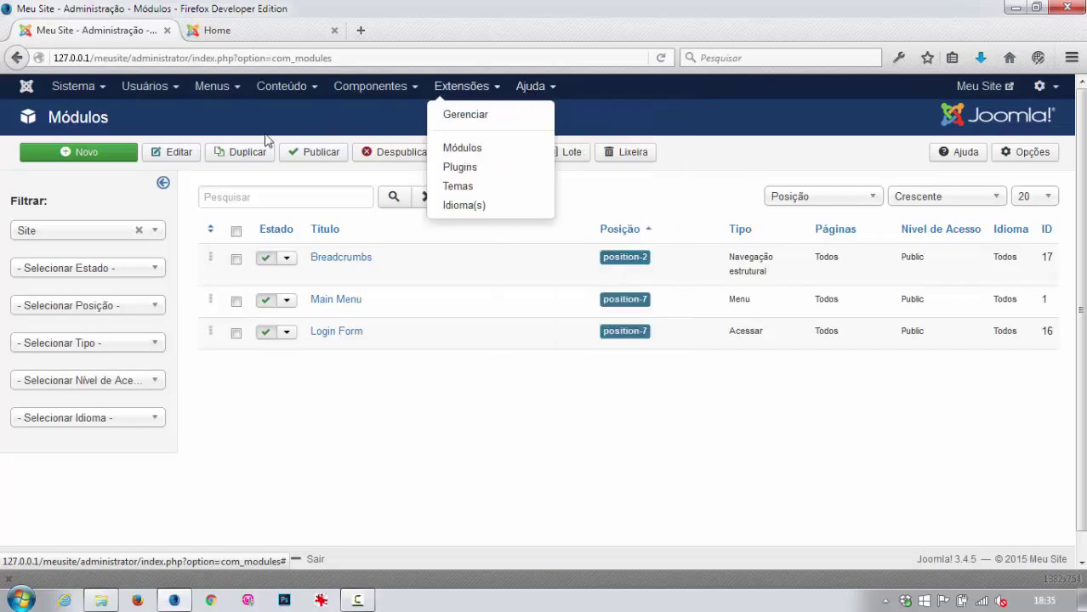
Step: Look over the user management options, including access levels, groups and creating a new user
left_click(146, 88)
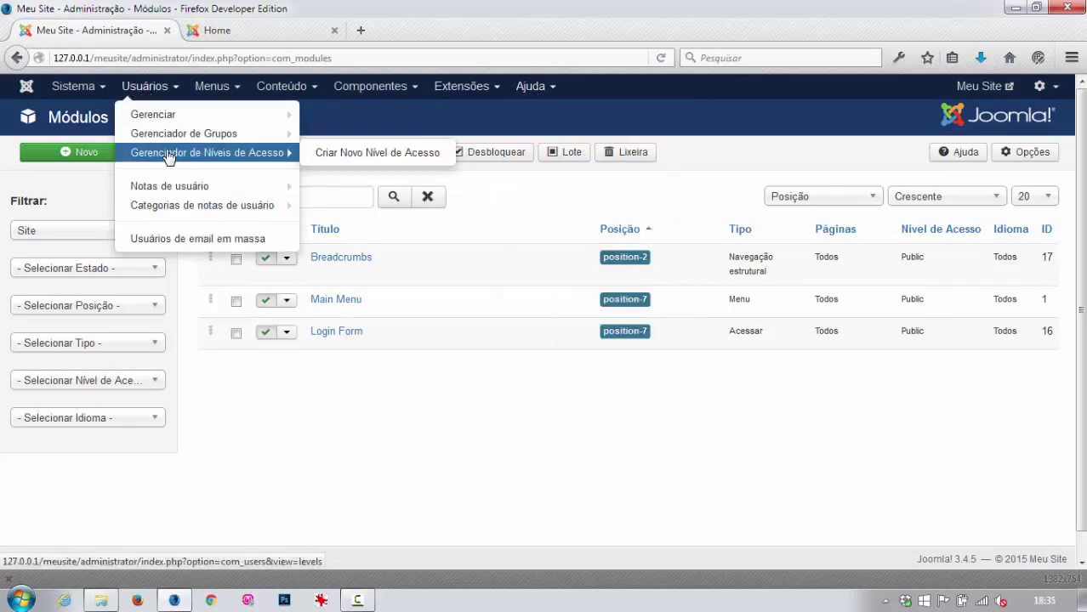
mouse_move(158, 120)
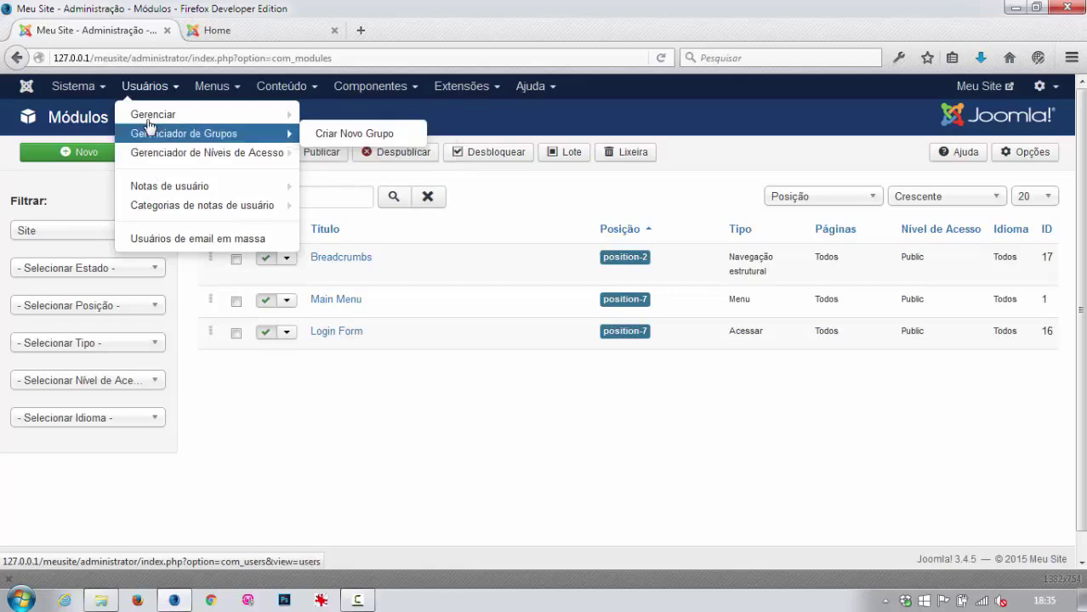
mouse_move(149, 124)
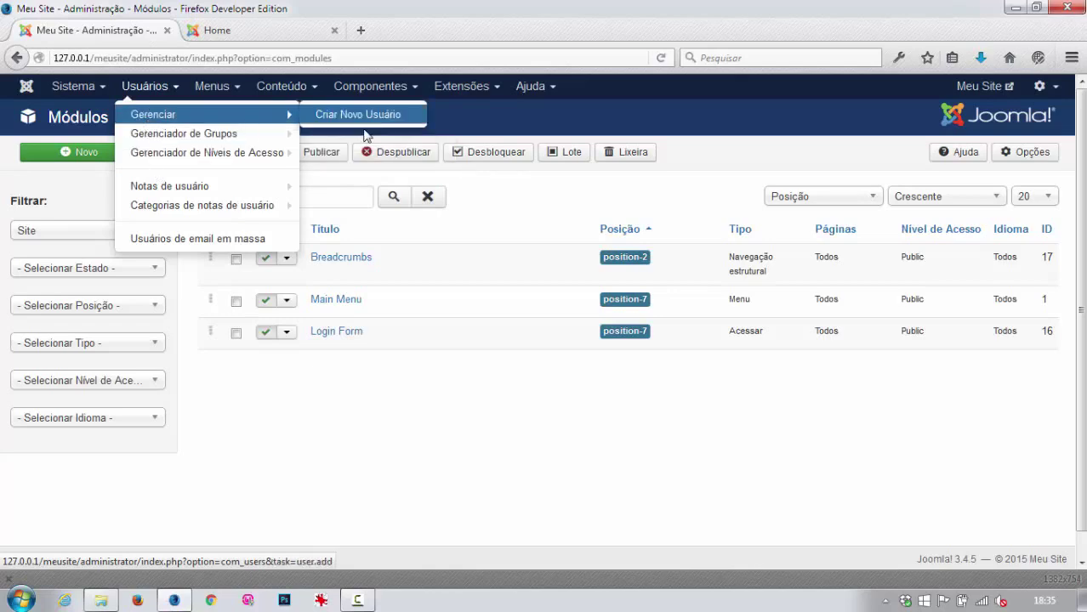